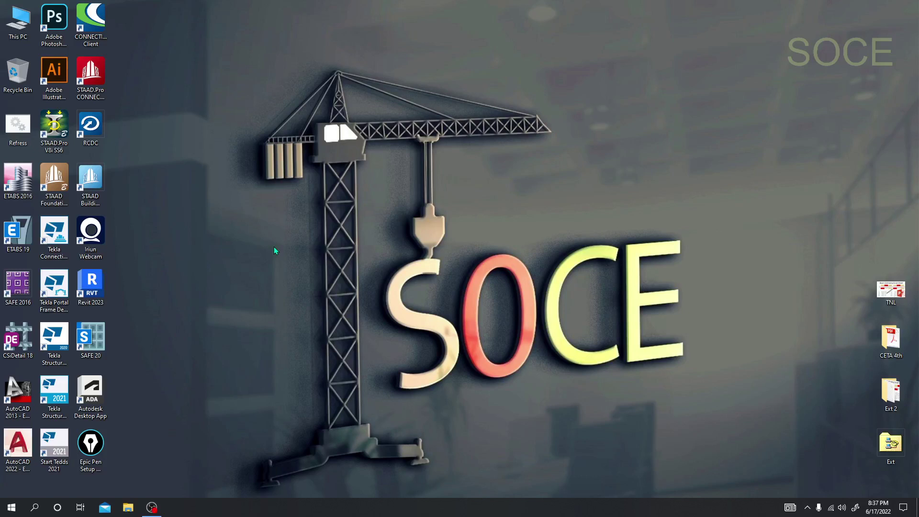
Launch SAFE 20 and SAFE 2016, and dismiss the SAFE 2016 tip of the day
double_click(91, 337)
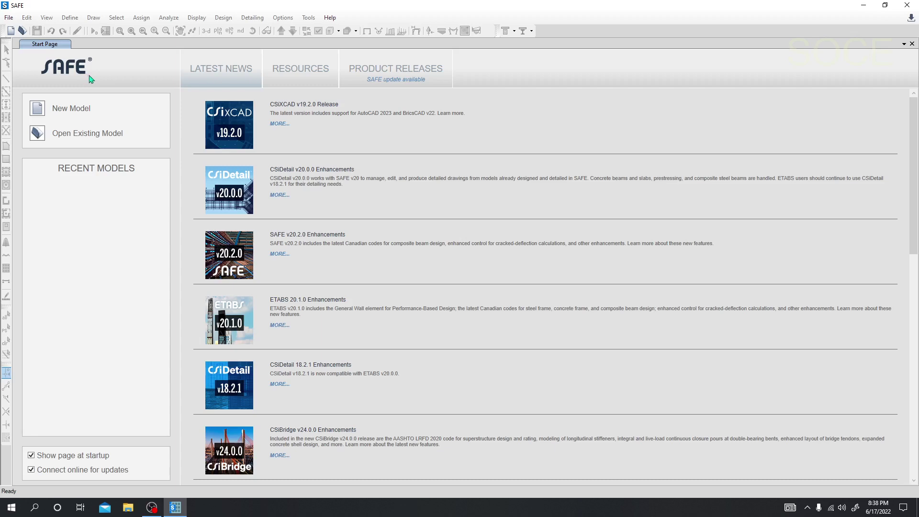
drag(270, 9, 404, 0)
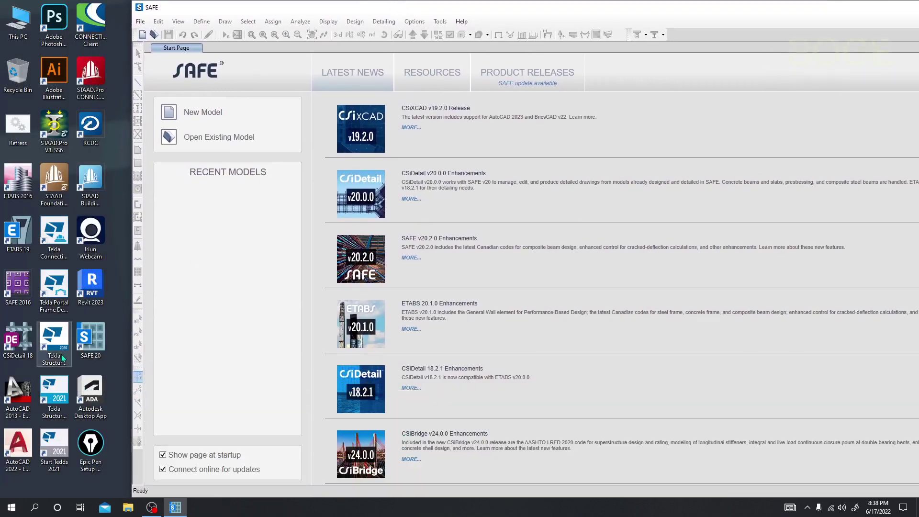
double_click(18, 286)
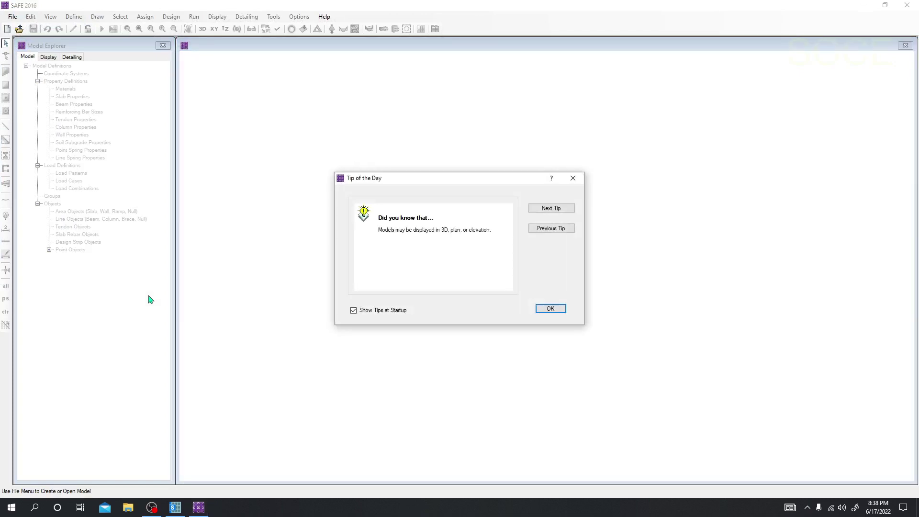
click(573, 178)
Shrink the SAFE 2016 window and place it over the SAFE 20 window so both programs can be compared
drag(556, 10, 529, 40)
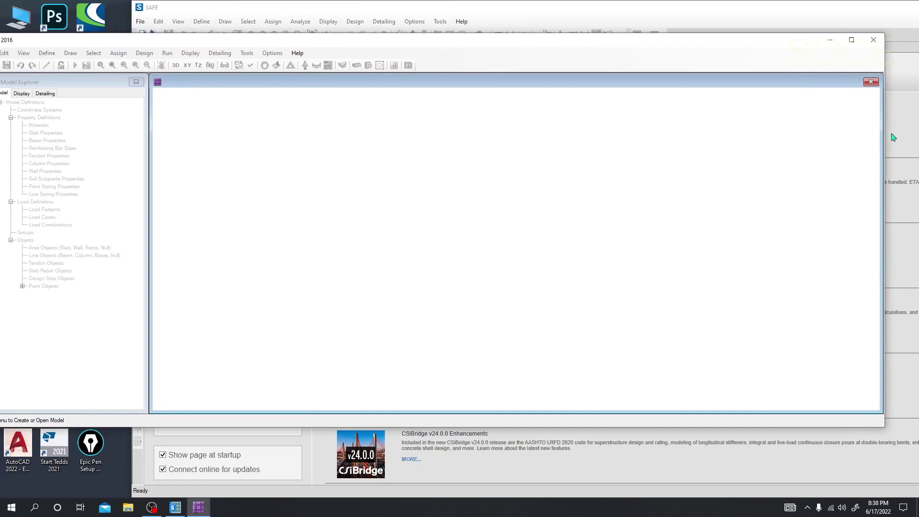
drag(885, 134, 583, 186)
drag(448, 45, 479, 94)
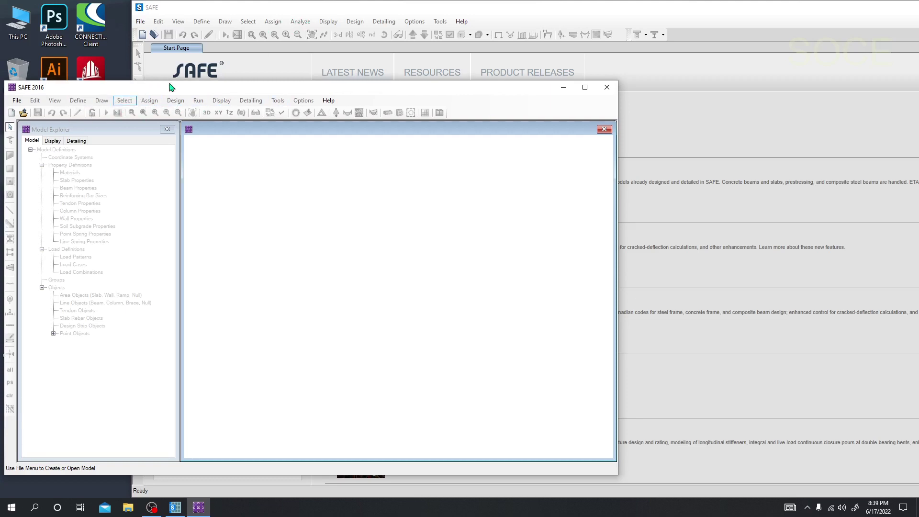
drag(185, 91, 193, 91)
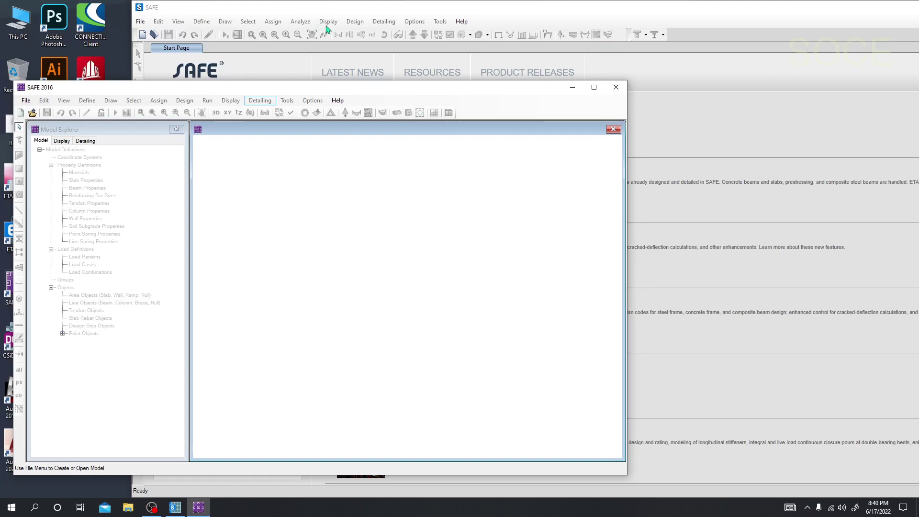
drag(259, 88, 408, 56)
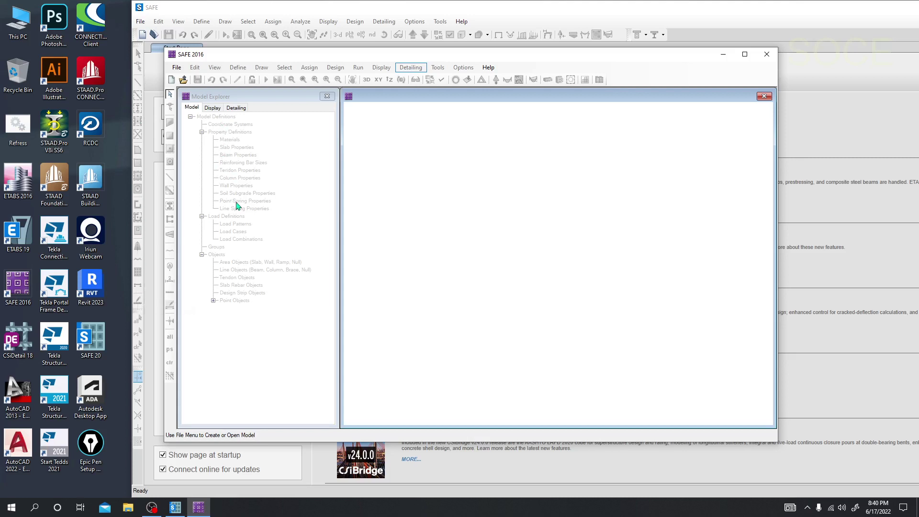
drag(229, 99, 233, 106)
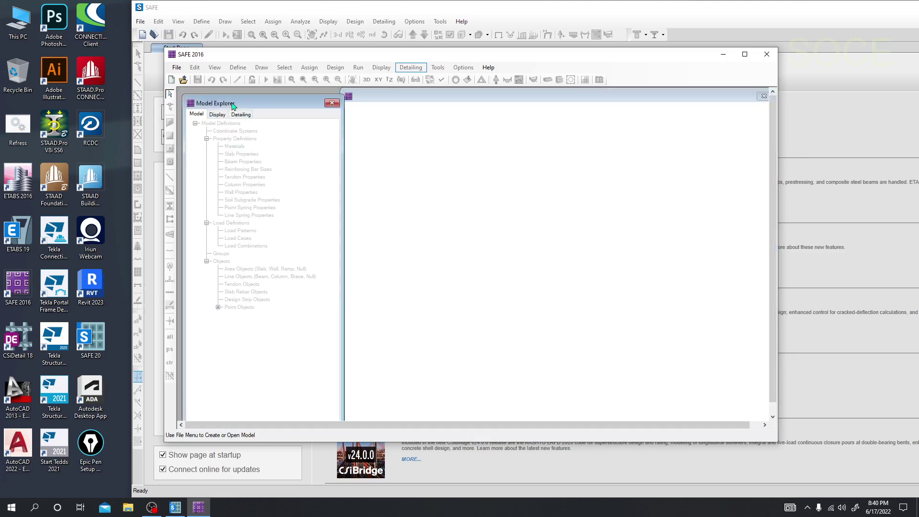
double_click(234, 104)
drag(259, 60, 384, 76)
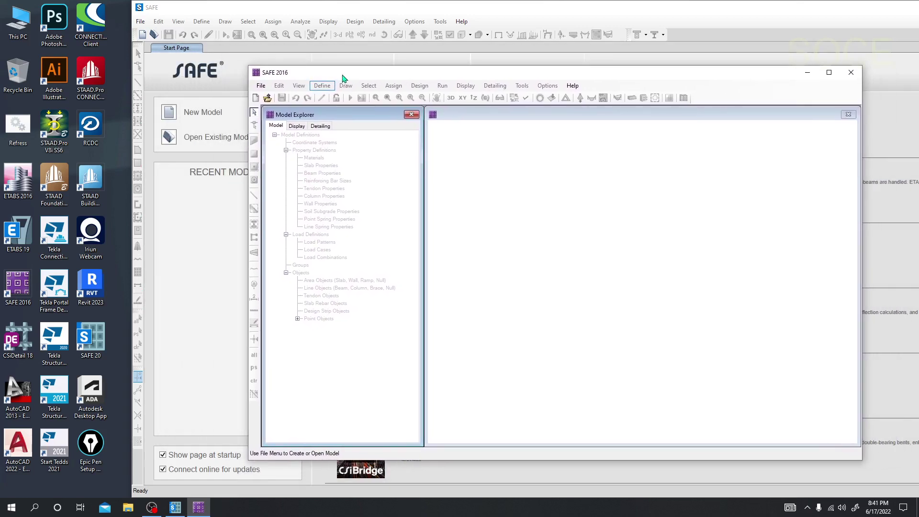
Start a new model in SAFE 20 and another in SAFE 2016
click(289, 12)
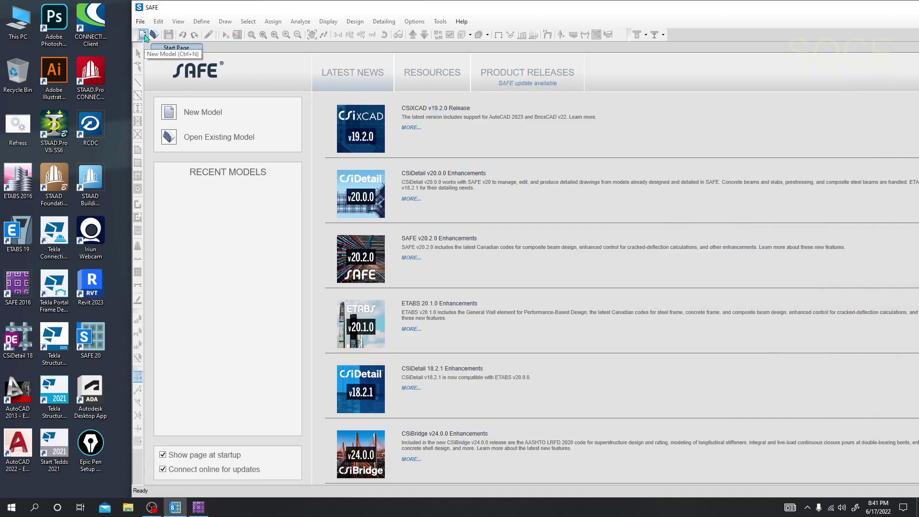
click(147, 36)
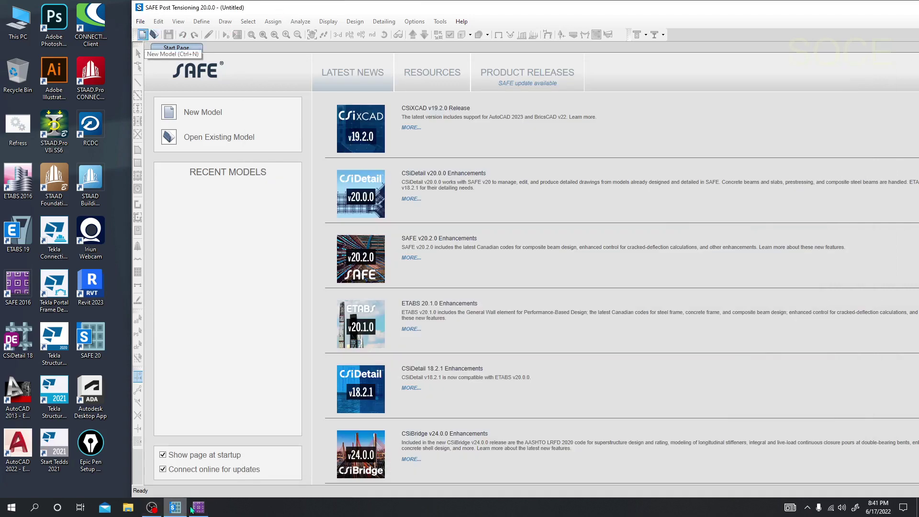
key(alt+Tab)
click(256, 100)
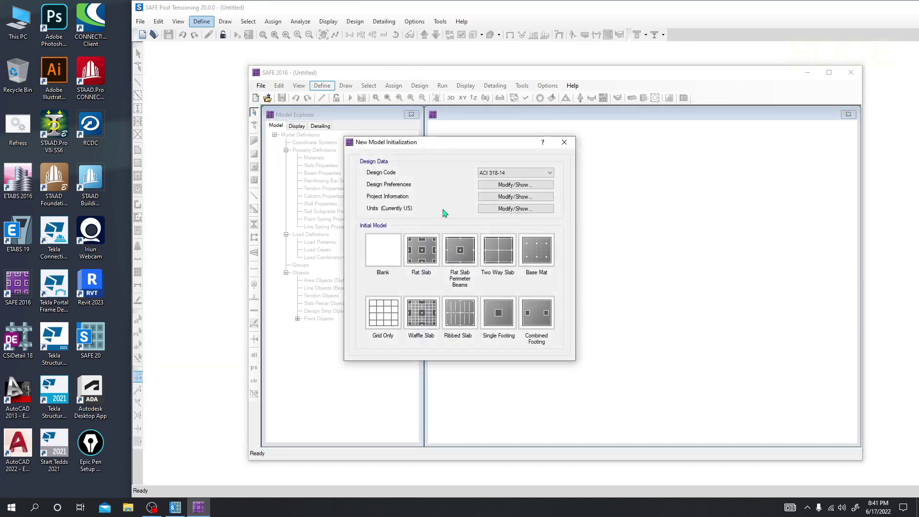
Switch to SAFE 20 and initialize its model with built-in settings, U.S. Customary units, AISC 360-16 steel code and ACI 318-19 concrete code
click(443, 8)
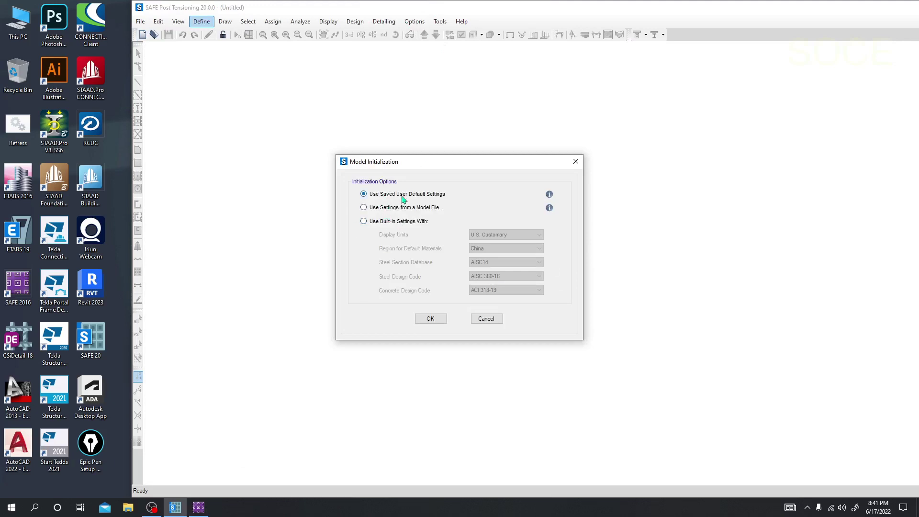
click(409, 222)
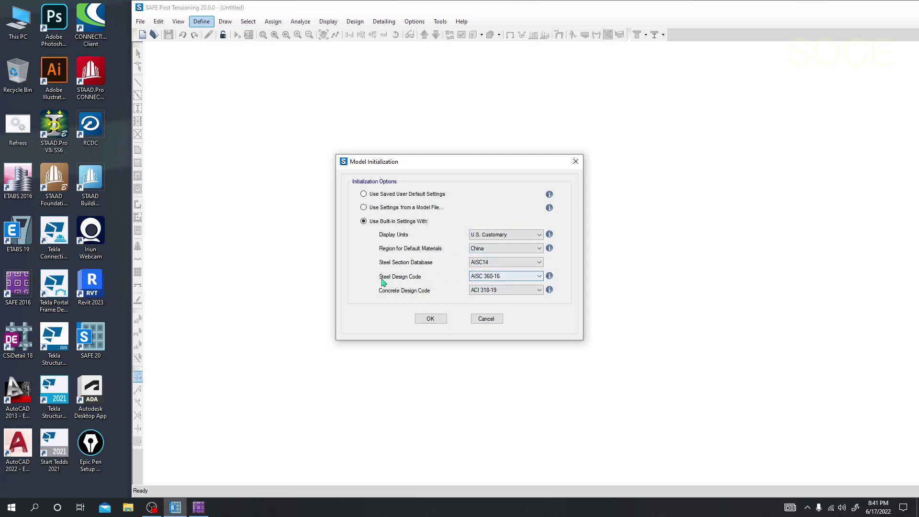
click(479, 280)
click(418, 286)
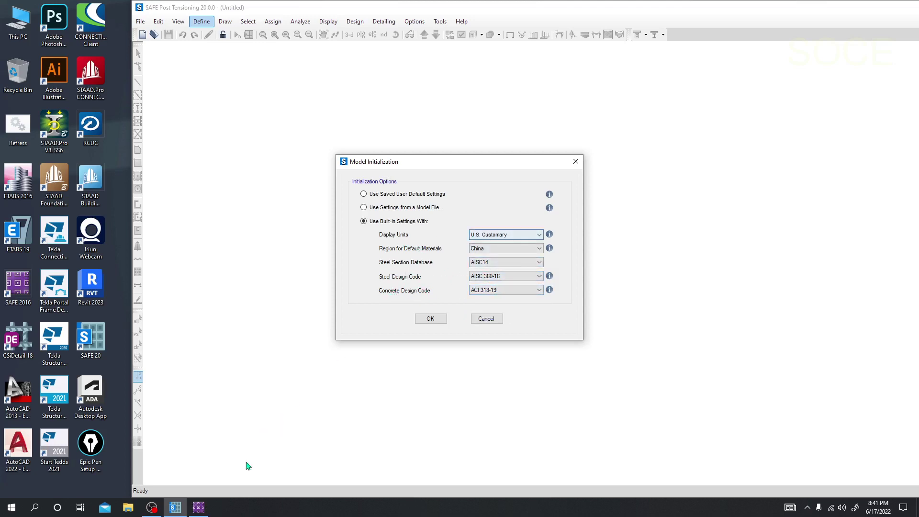
click(198, 507)
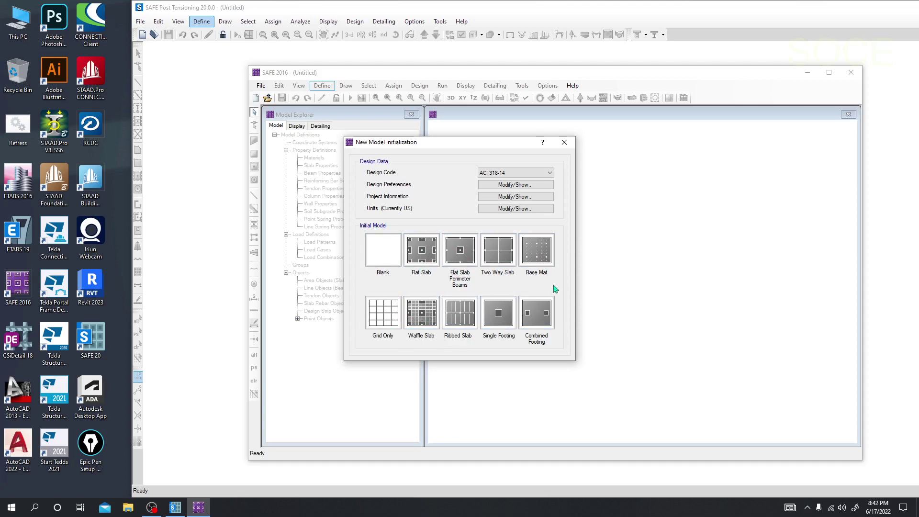
click(412, 11)
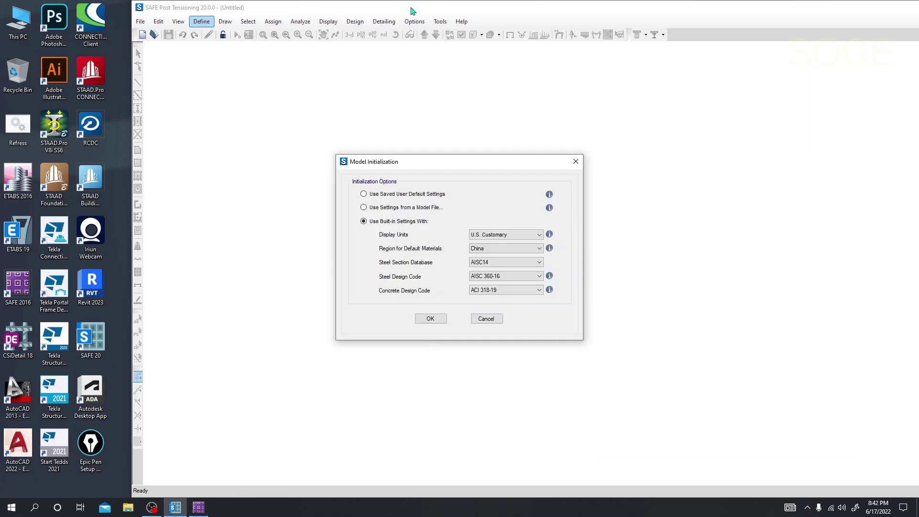
click(440, 318)
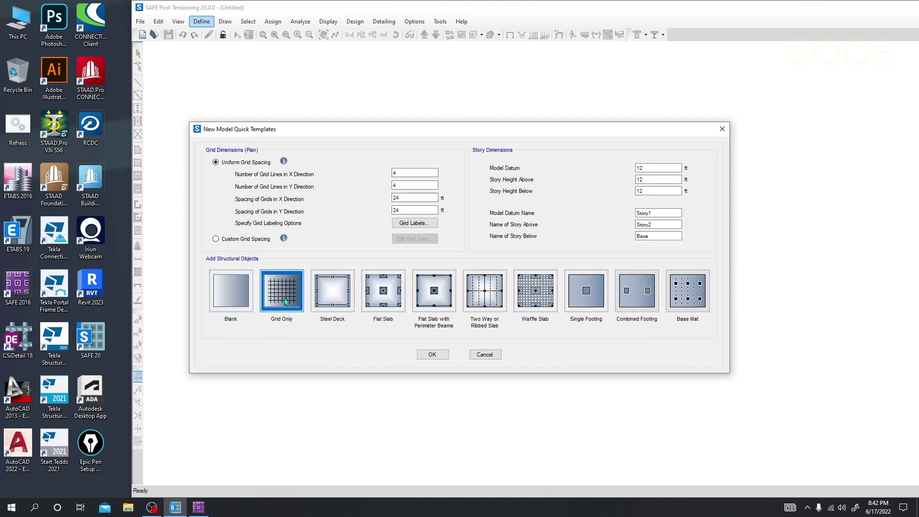
Create the SAFE 20 model as a 4 by 4 grid at 24 ft spacing, and a default Grid Only model in SAFE 2016
click(433, 354)
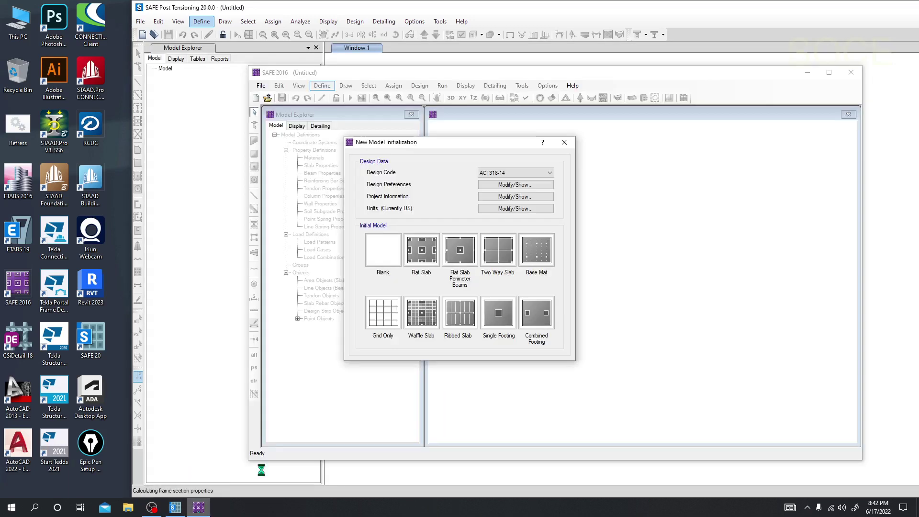
click(390, 319)
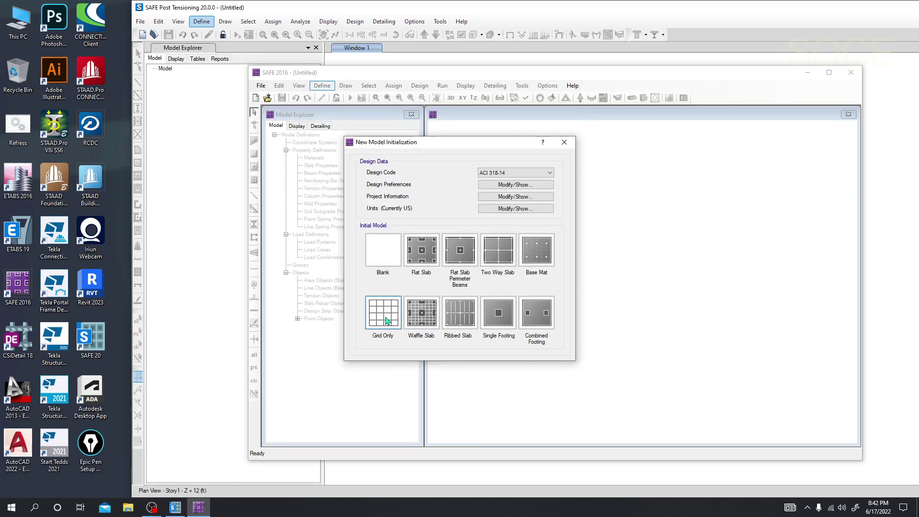
click(433, 333)
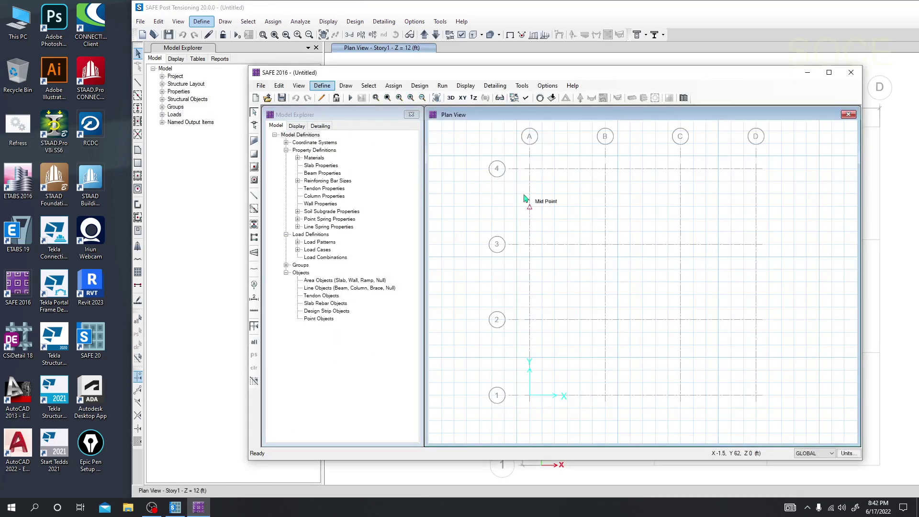
drag(494, 75, 505, 72)
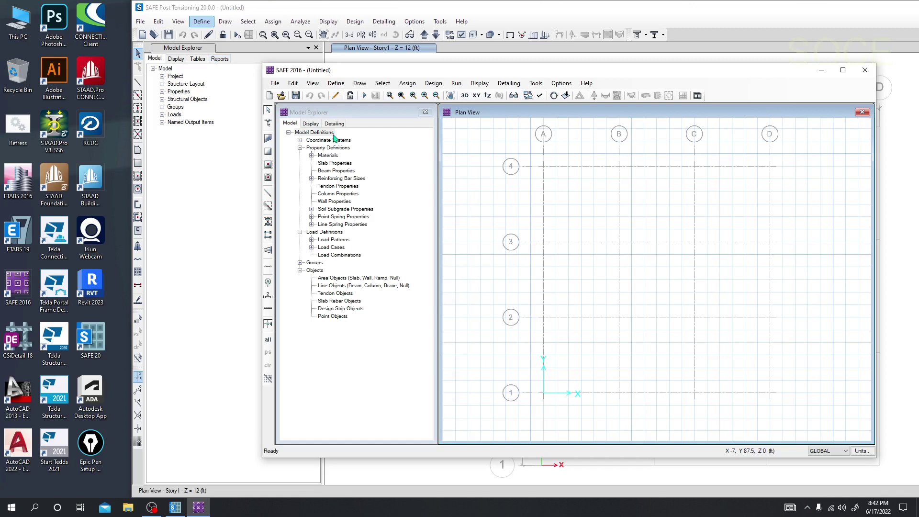
Compare the editing commands in SAFE 20 and SAFE 2016, including shell, slab rebar and design strip editing
click(161, 22)
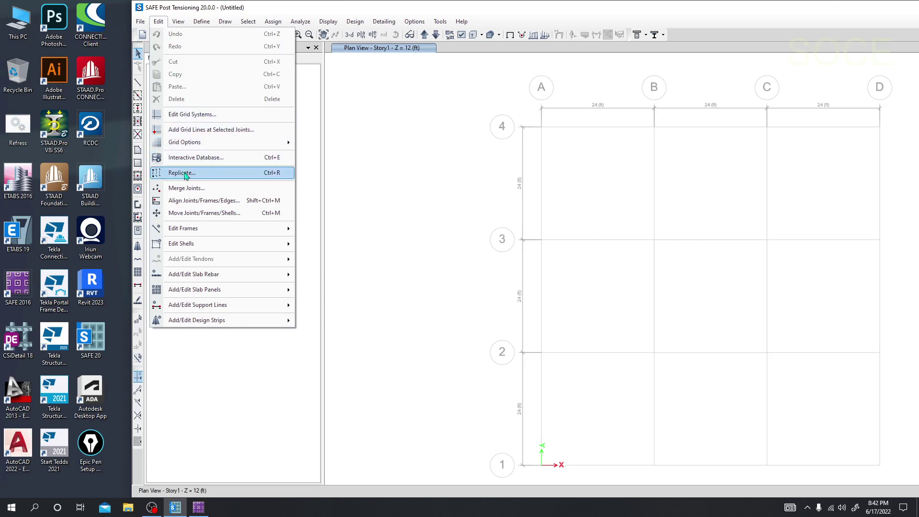
mouse_move(190, 244)
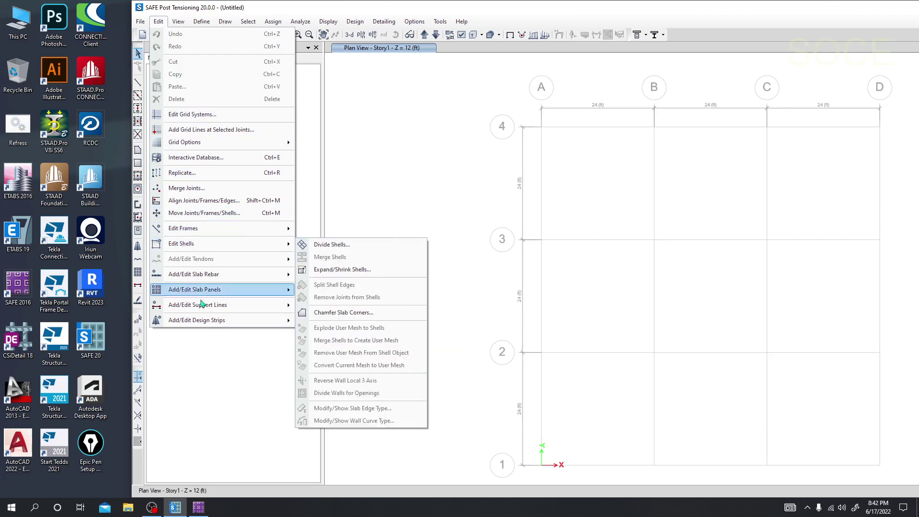
mouse_move(205, 325)
click(199, 508)
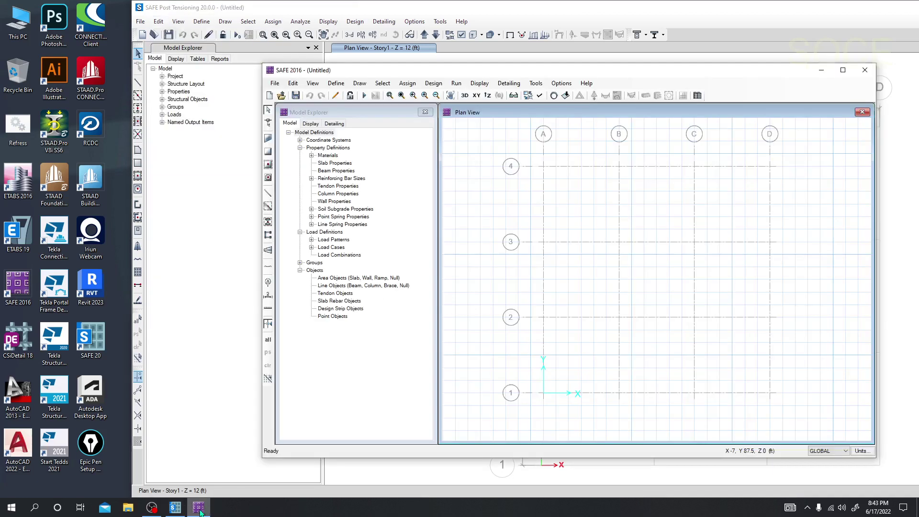
click(291, 84)
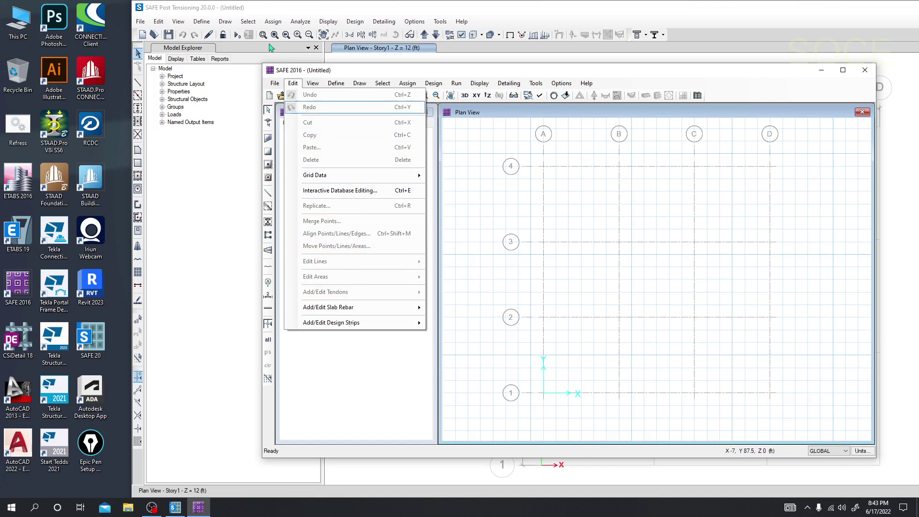
mouse_move(338, 311)
click(320, 82)
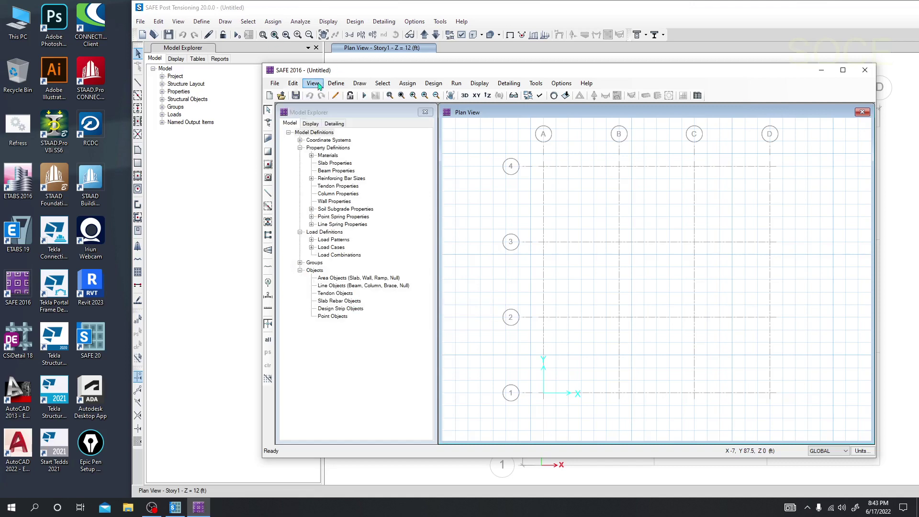
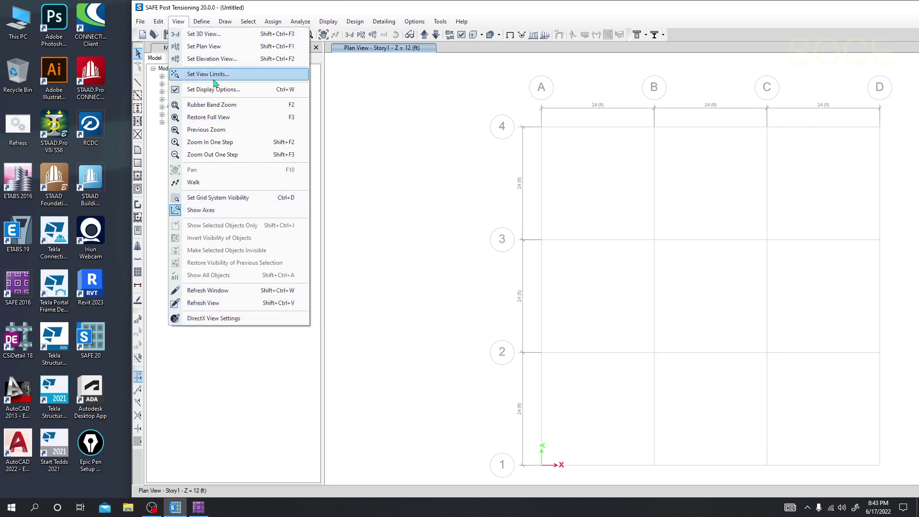
Compare the property definition commands in SAFE 20 and SAFE 2016, covering materials, sections, reinforcing bars, springs and soil subgrade
mouse_move(205, 24)
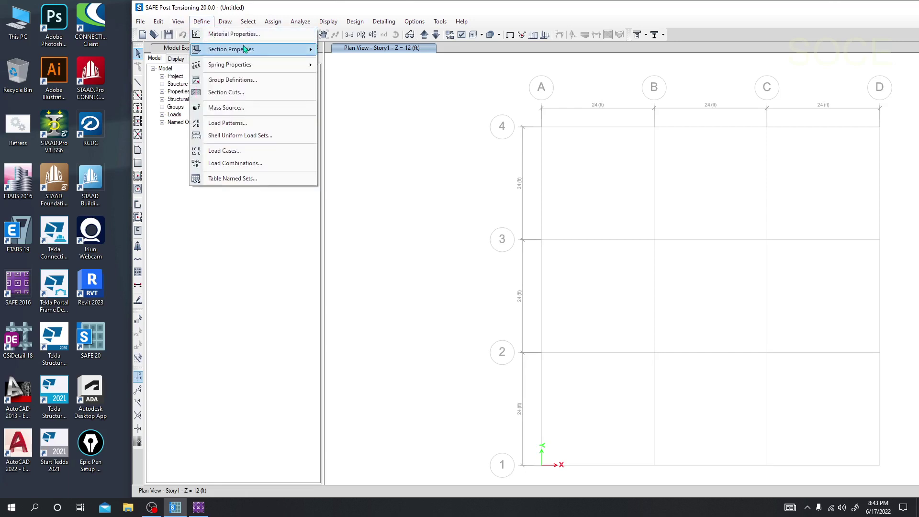
mouse_move(232, 56)
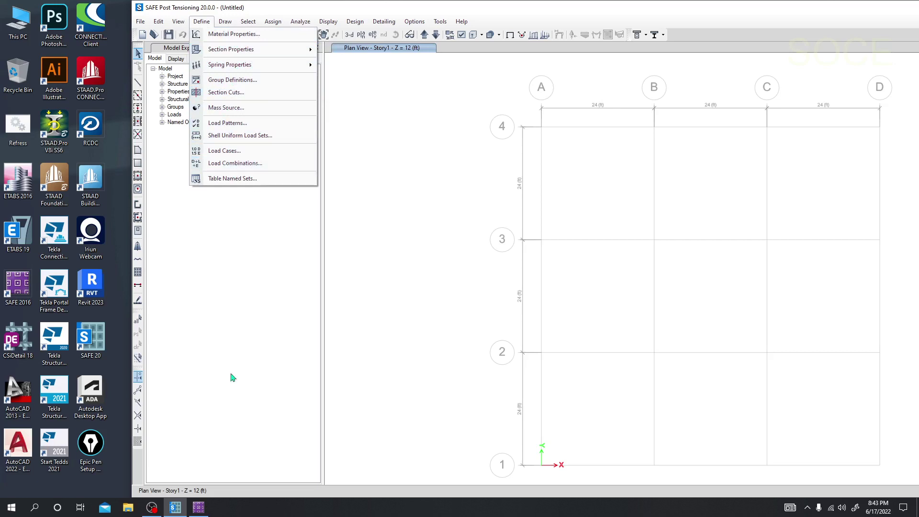
click(198, 508)
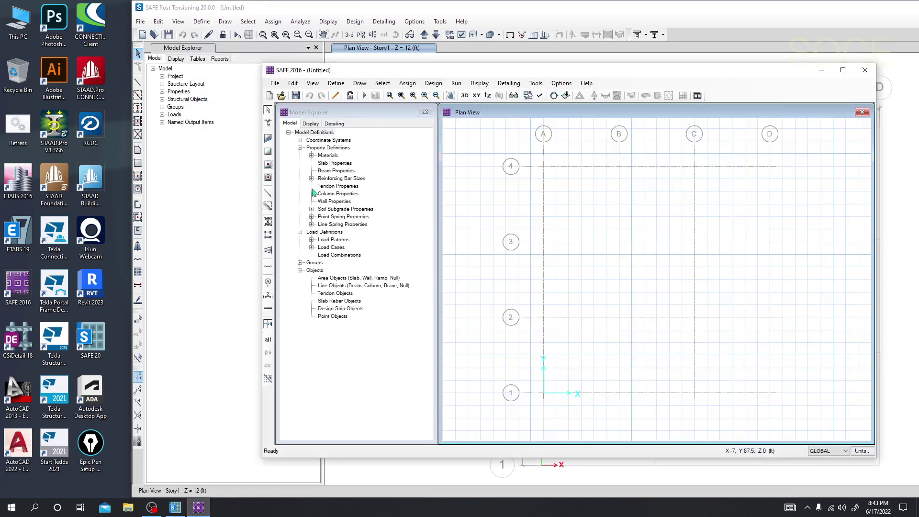
click(335, 84)
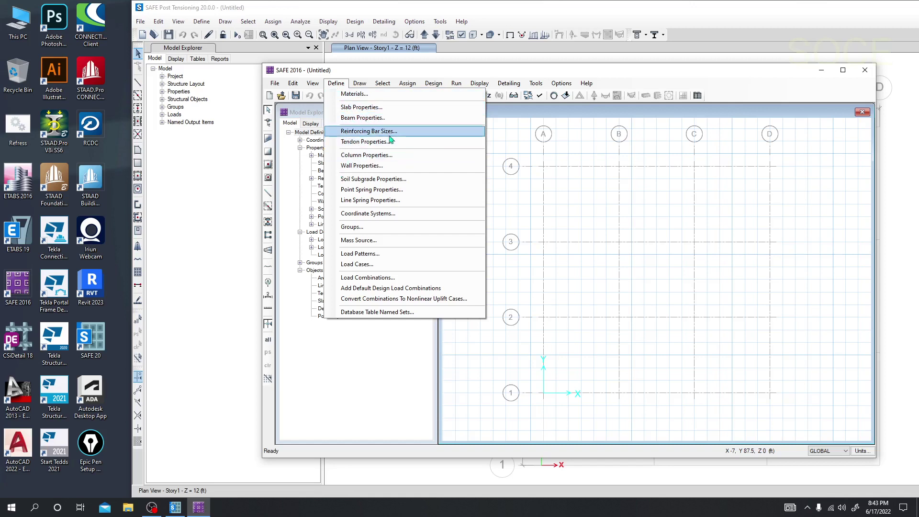
click(200, 24)
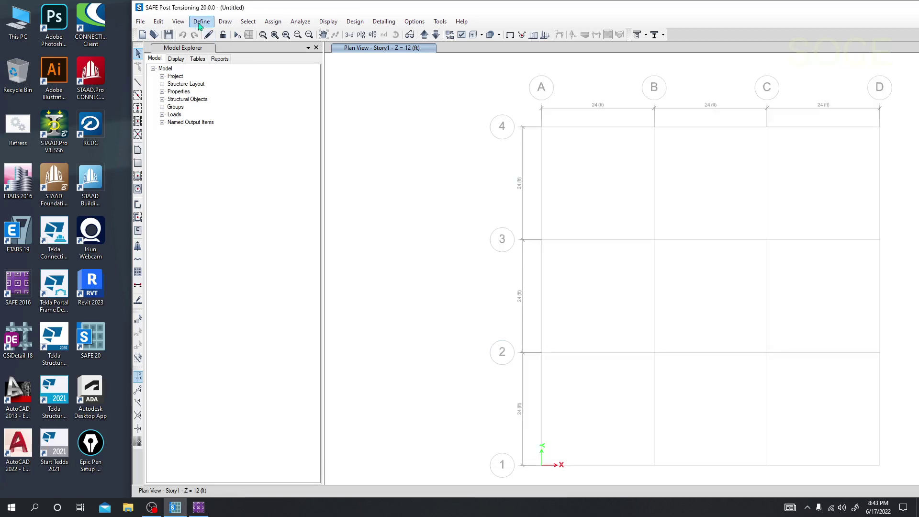
click(200, 22)
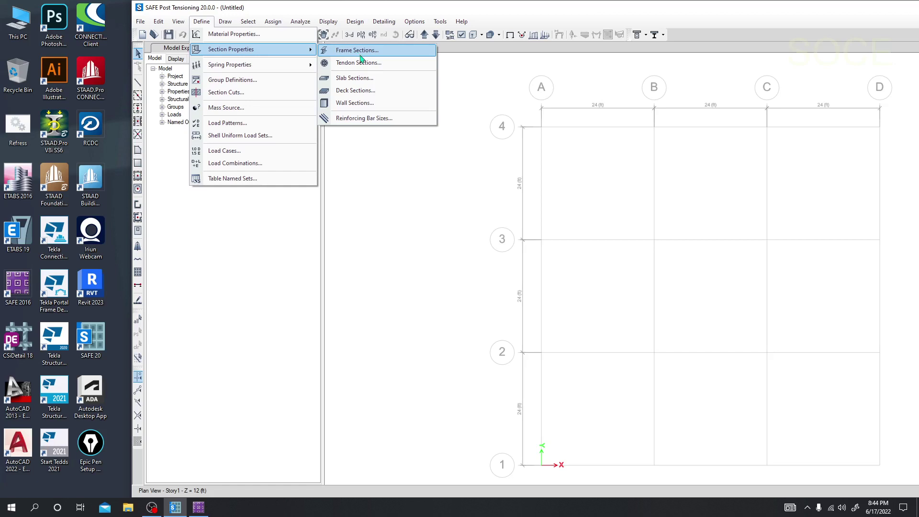
mouse_move(276, 72)
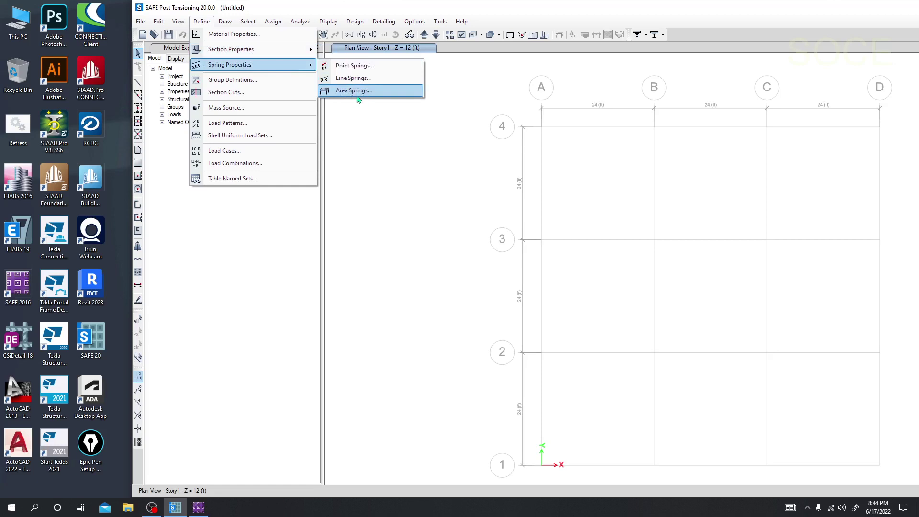
click(198, 507)
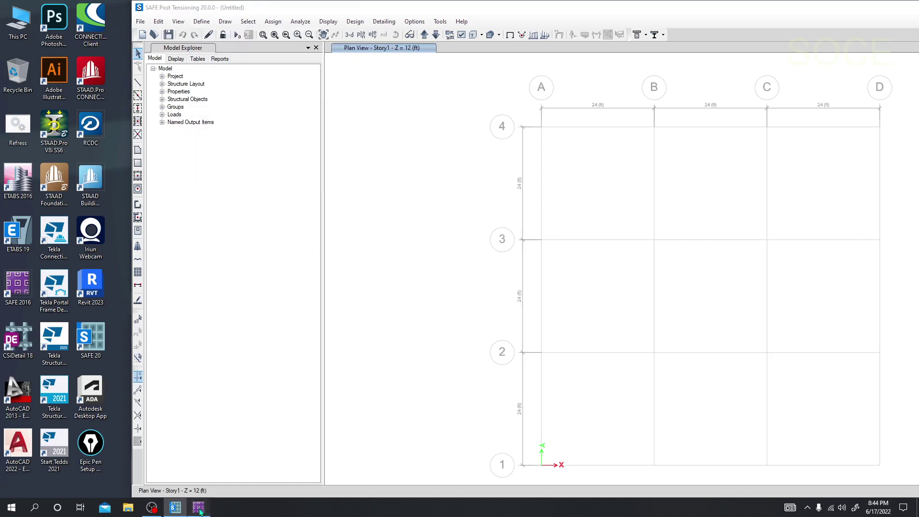
click(336, 82)
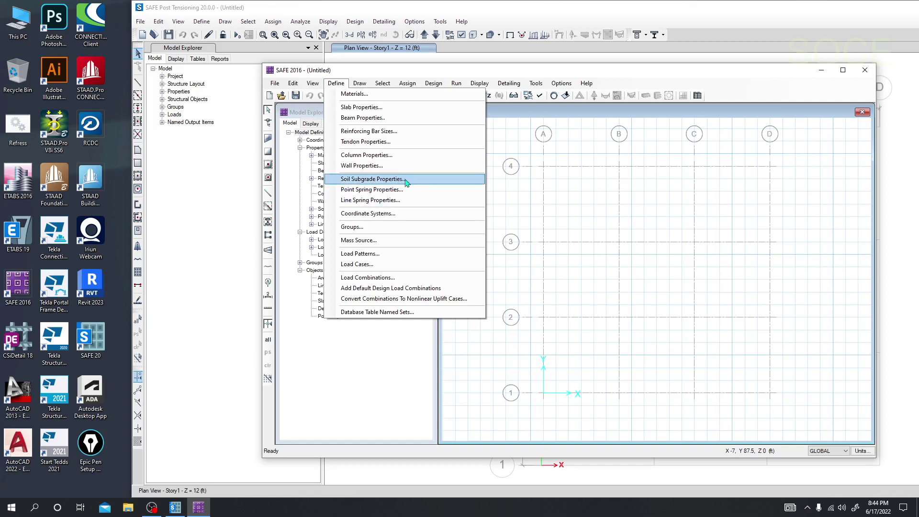
key(Escape)
Switch to SAFE 20, examine the default design combination options for load combinations, and close them without adding any
click(202, 21)
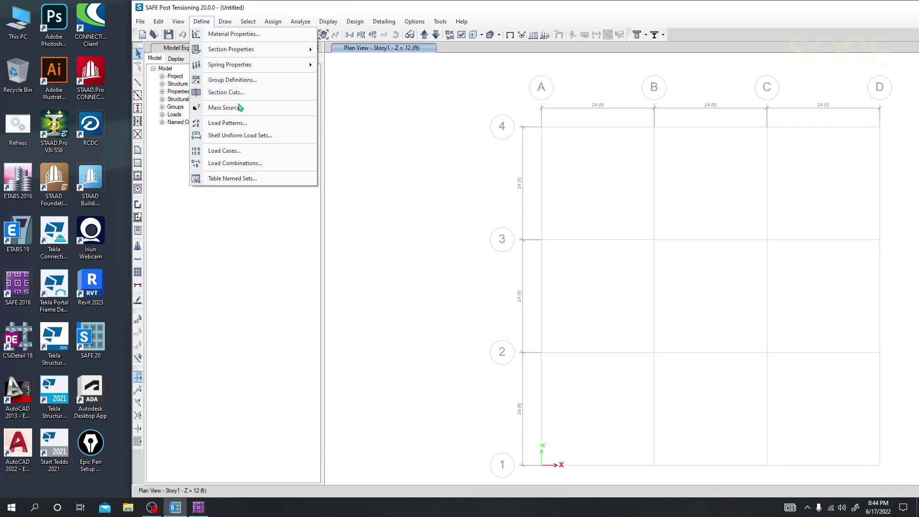
click(244, 165)
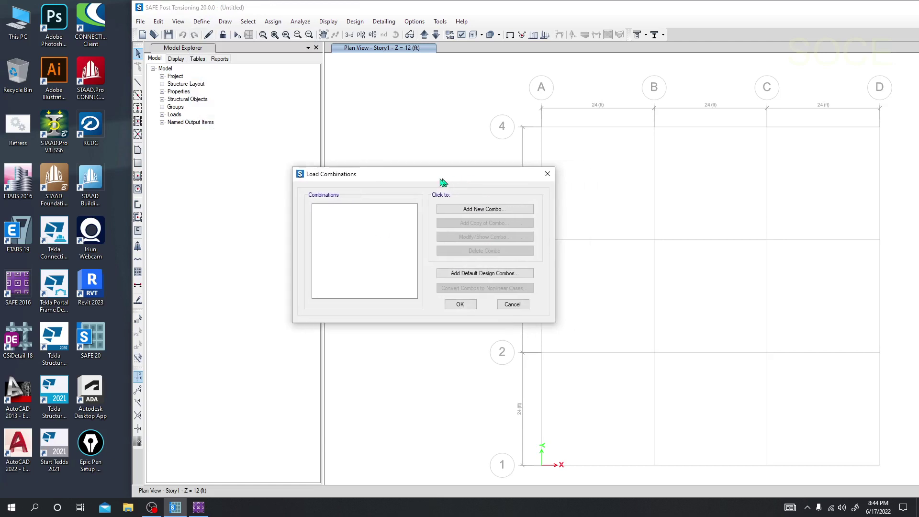
click(448, 266)
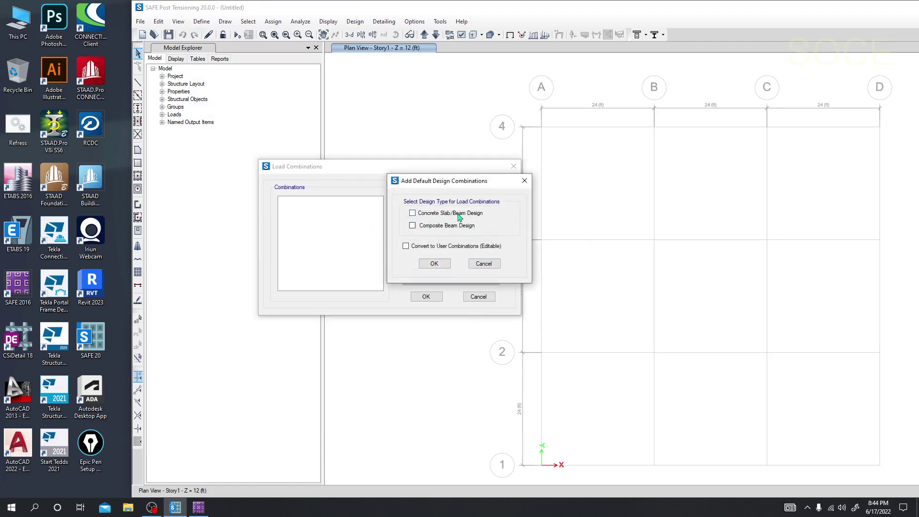
click(524, 181)
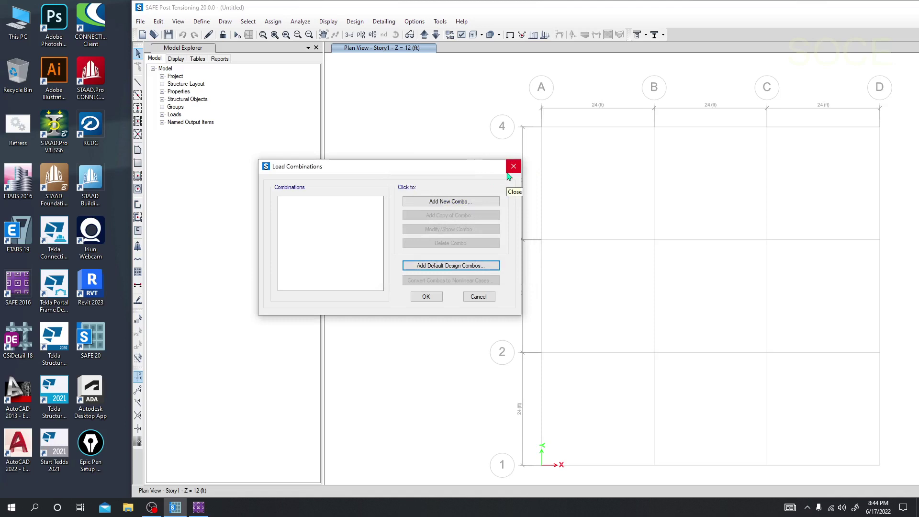
click(513, 175)
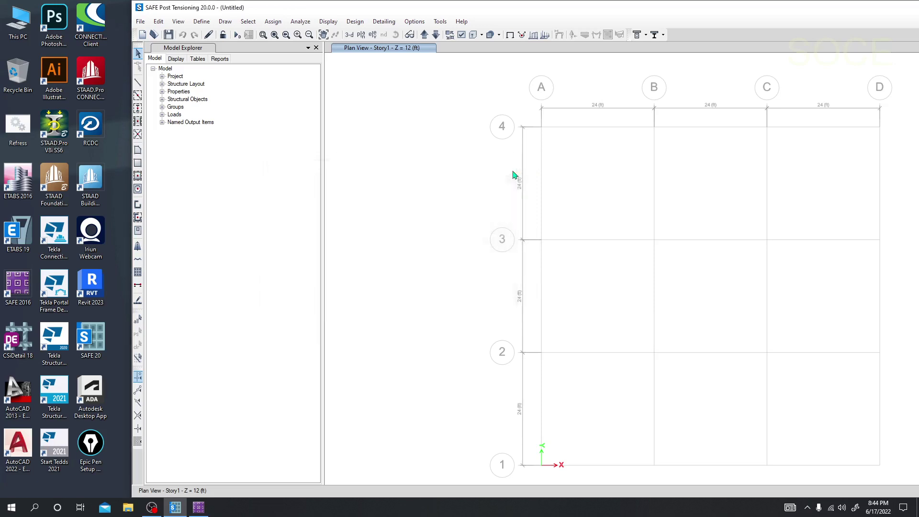
Compare the list of drawing commands in SAFE 20 with the one in SAFE 2016
click(226, 21)
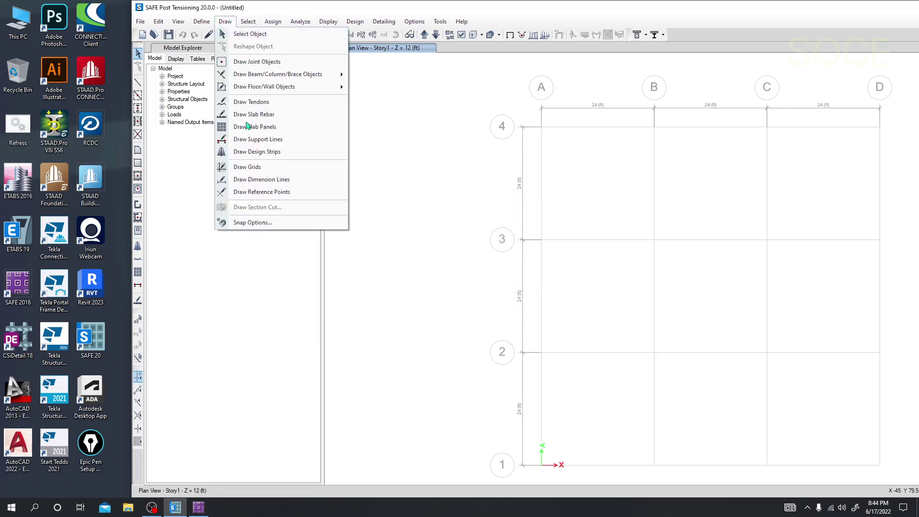
click(199, 507)
click(359, 83)
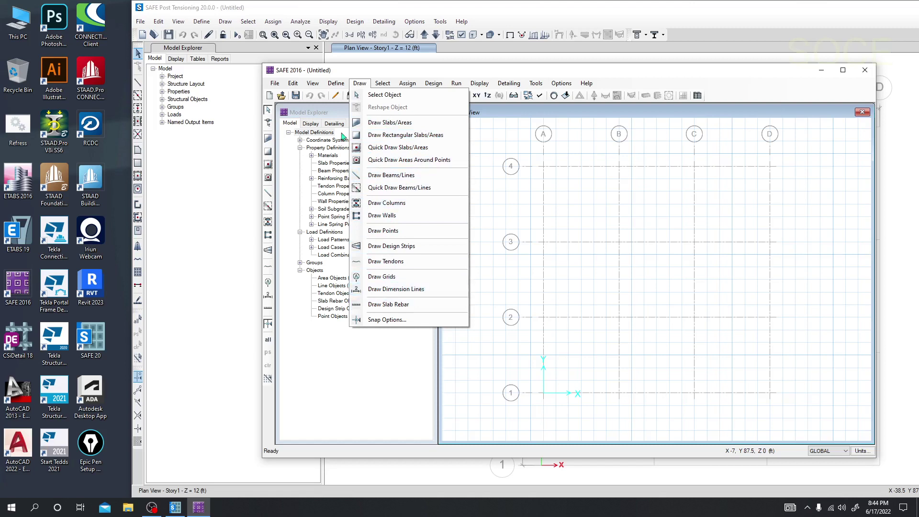
click(273, 25)
click(235, 27)
Examine SAFE 20's beam, column, brace, floor and wall drawing options against the slab, beam, column and wall drawing commands of SAFE 2016
click(226, 22)
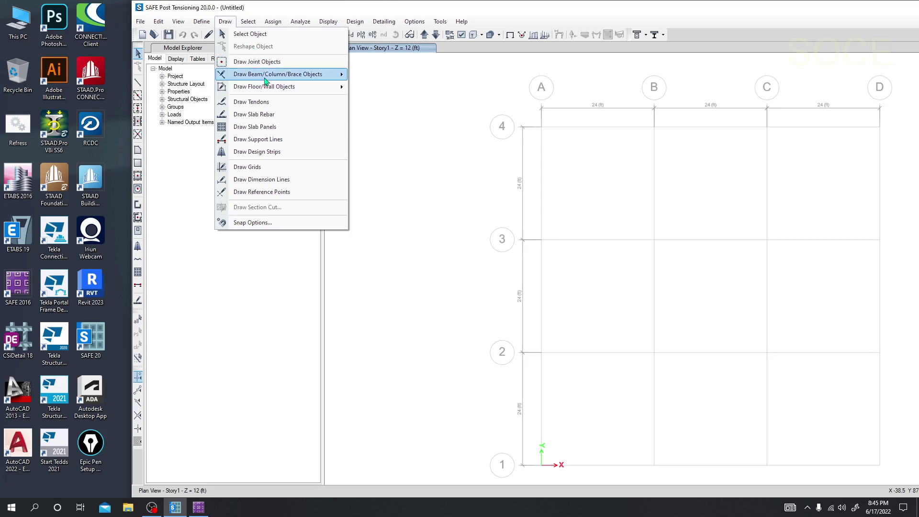
mouse_move(265, 79)
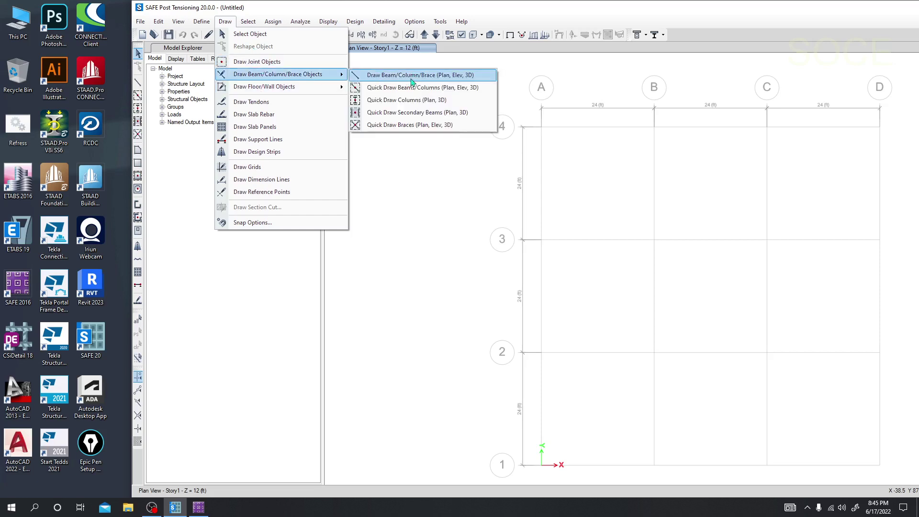
mouse_move(341, 91)
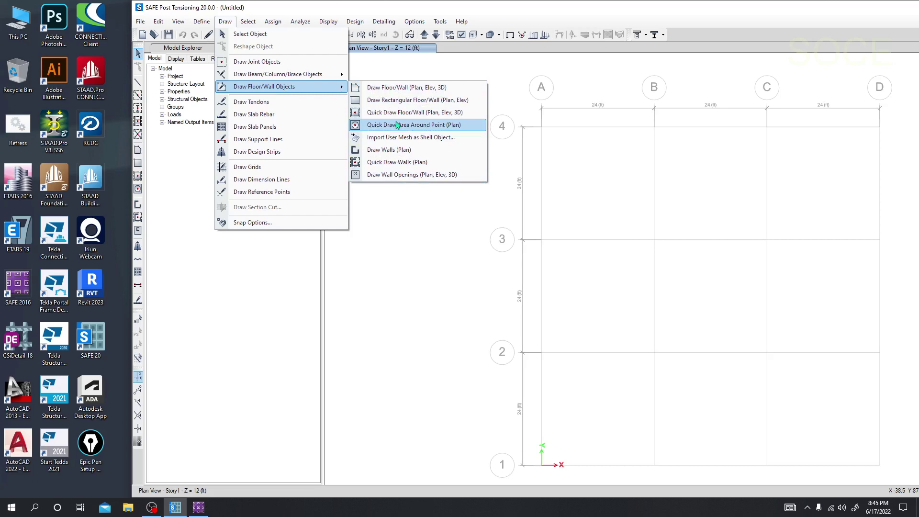
click(198, 508)
click(336, 83)
mouse_move(359, 84)
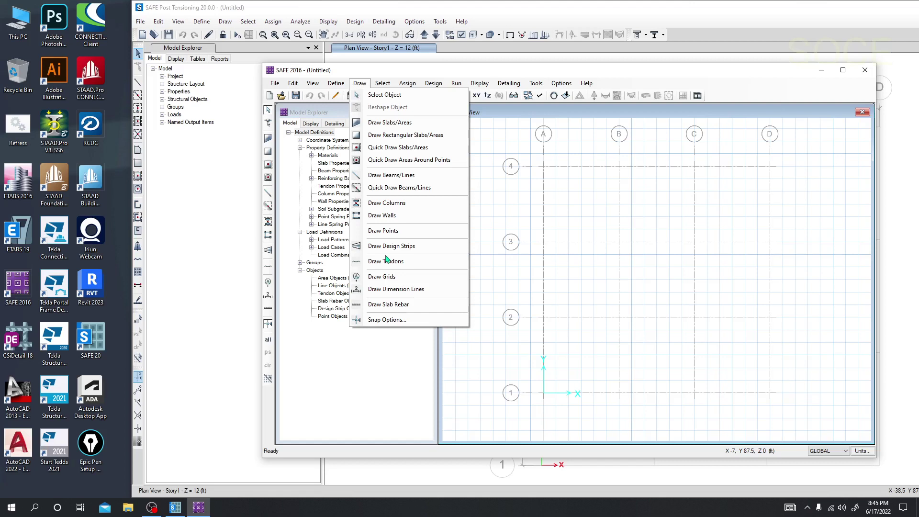
click(287, 62)
click(287, 61)
Compare the selection methods in SAFE 20 and SAFE 2016, including selection by labels and by properties
click(224, 22)
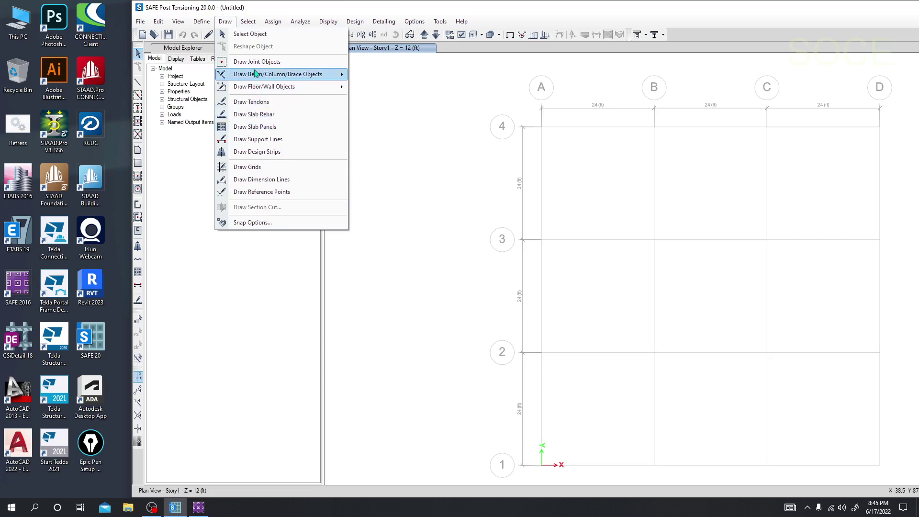
mouse_move(248, 26)
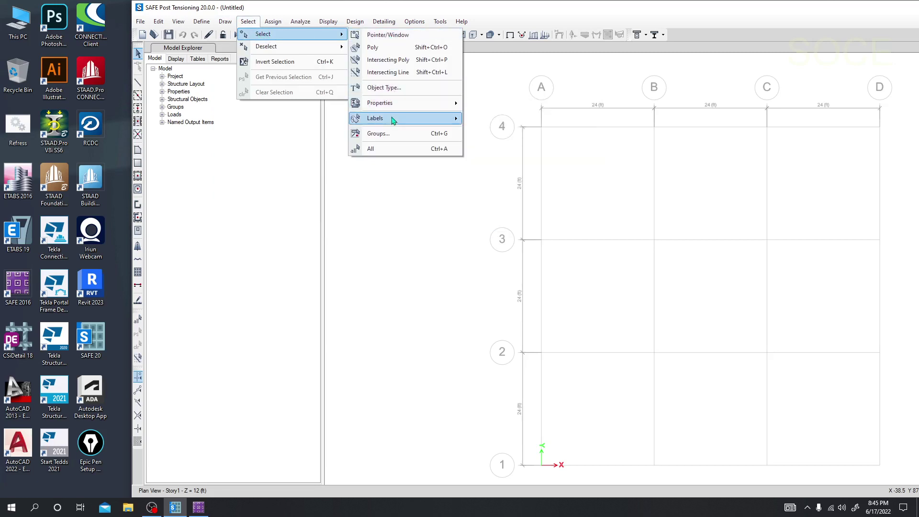
mouse_move(394, 120)
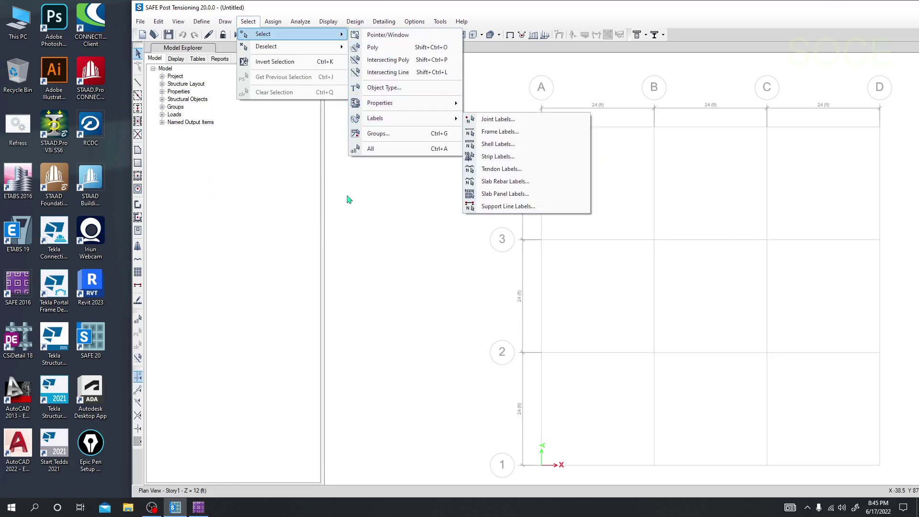
click(198, 508)
click(336, 83)
mouse_move(385, 85)
mouse_move(402, 97)
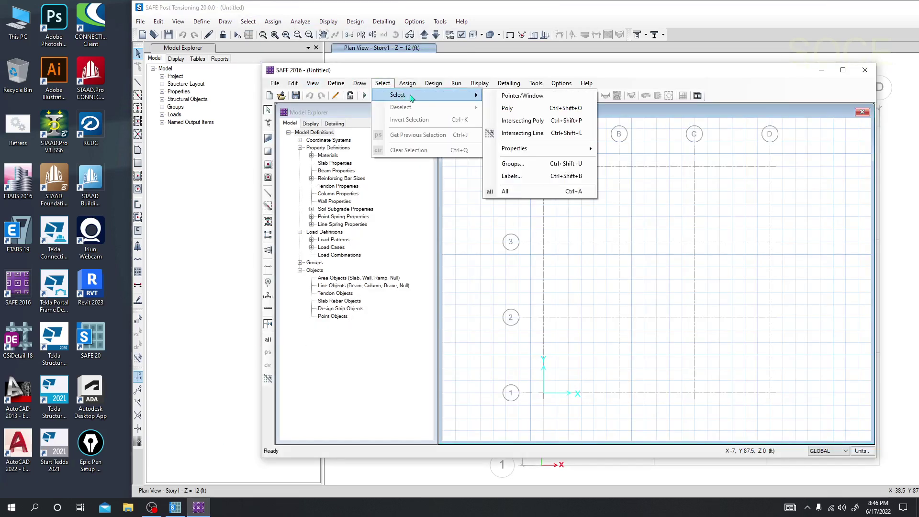
mouse_move(521, 156)
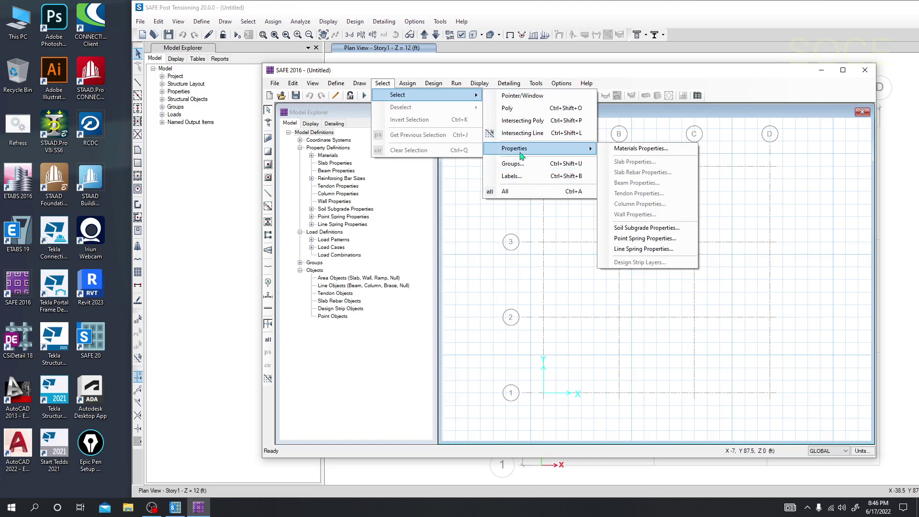
Switch to SAFE 20 and examine its assignment commands for joints, frames, shells and their loads
click(272, 22)
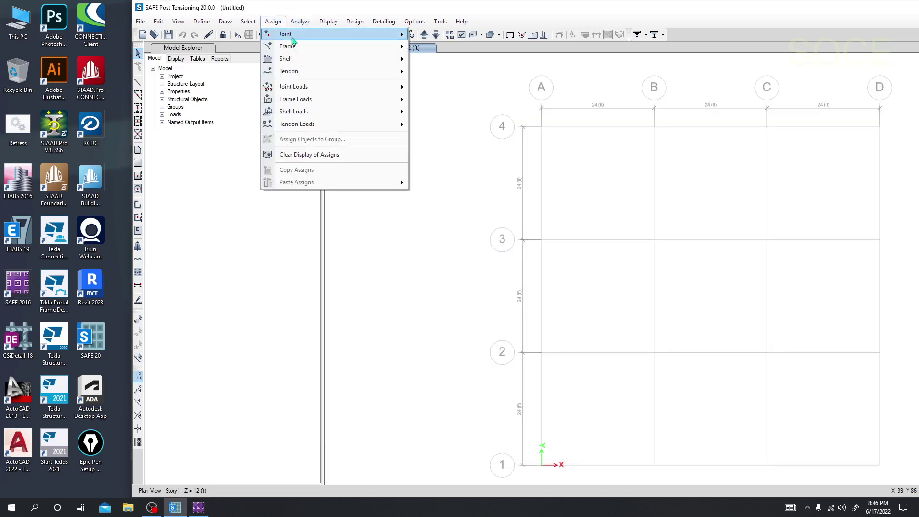
mouse_move(298, 42)
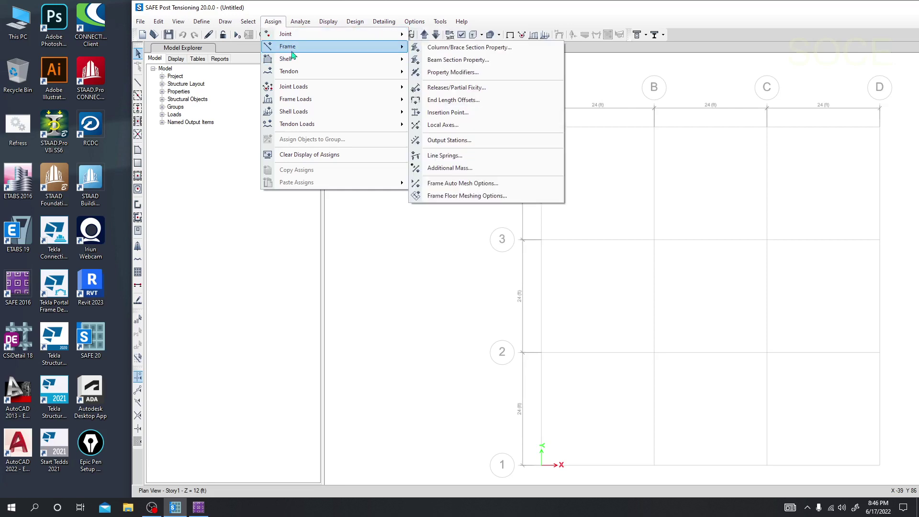
mouse_move(297, 59)
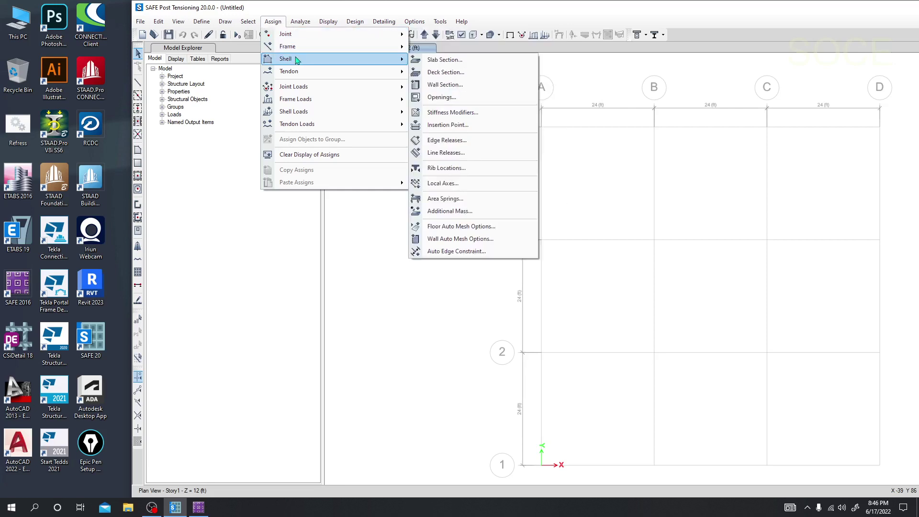
mouse_move(307, 89)
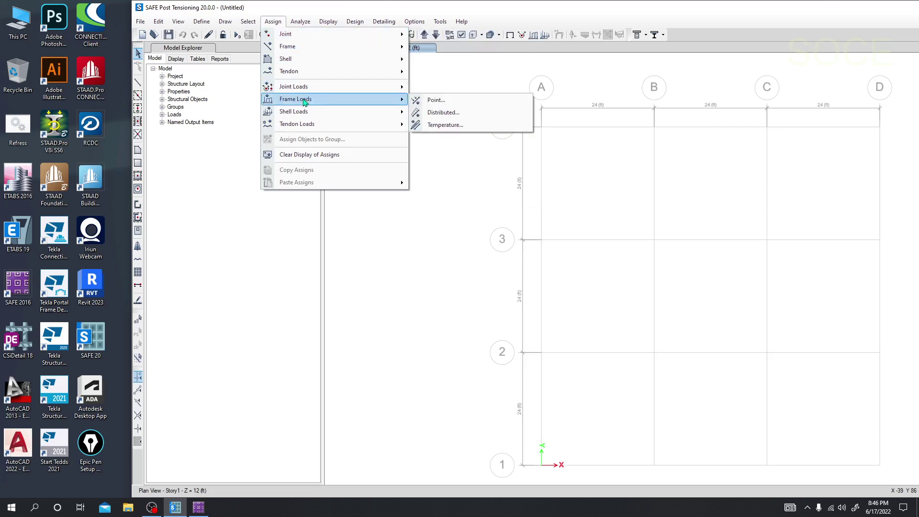
click(303, 6)
Compare the analysis commands in SAFE 20 with the run commands in SAFE 2016, including meshing, cracking and SAPFire options
click(300, 22)
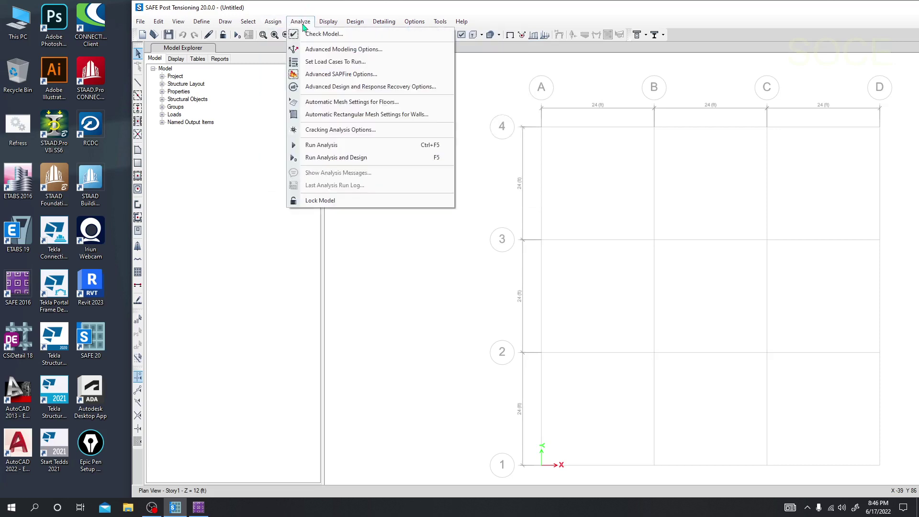
mouse_move(328, 22)
click(198, 507)
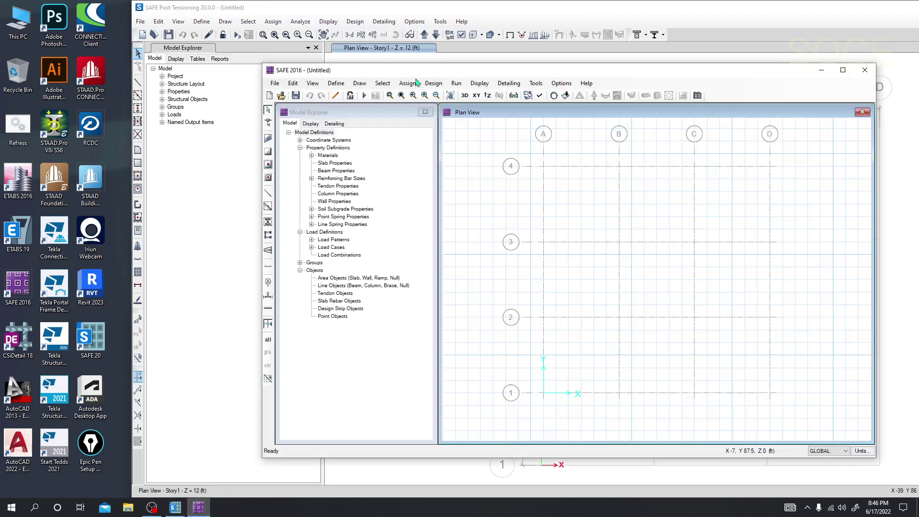
click(455, 83)
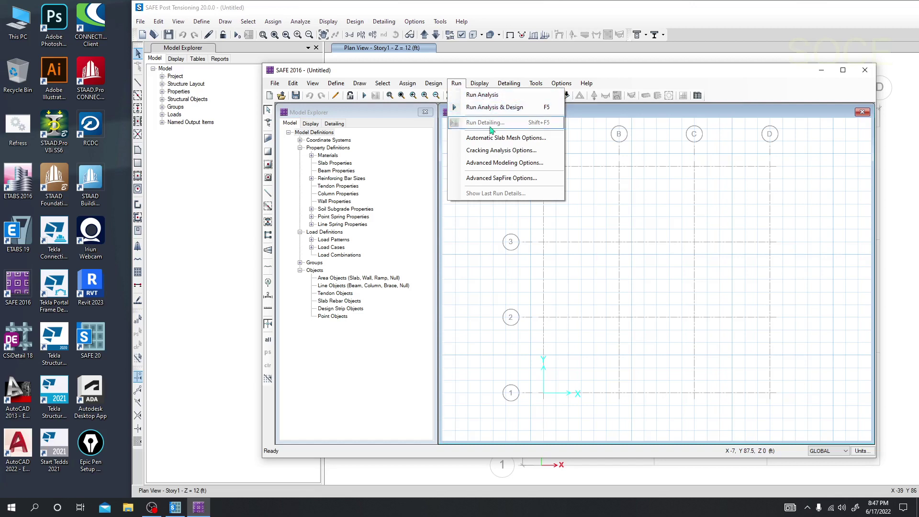
key(Escape)
Switch to SAFE 20 and try setting the Live load case to Do Not Run among the load cases to run
click(304, 21)
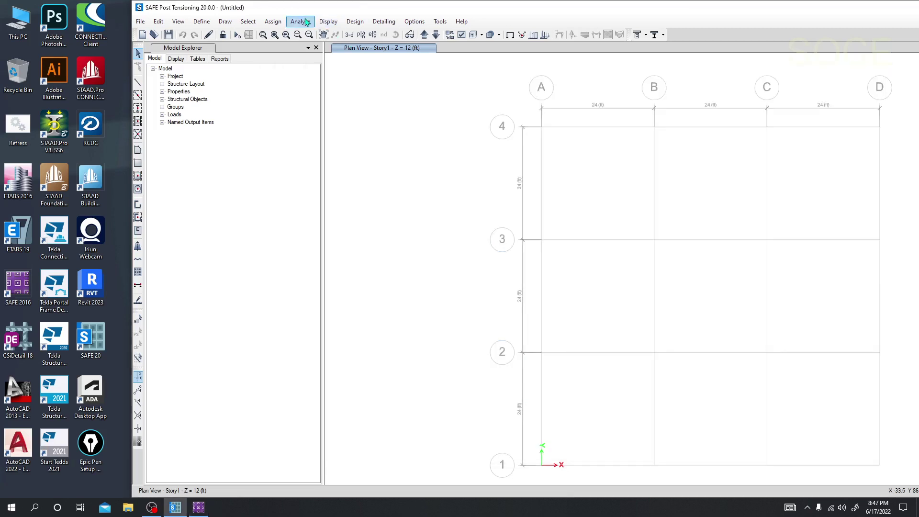
click(327, 67)
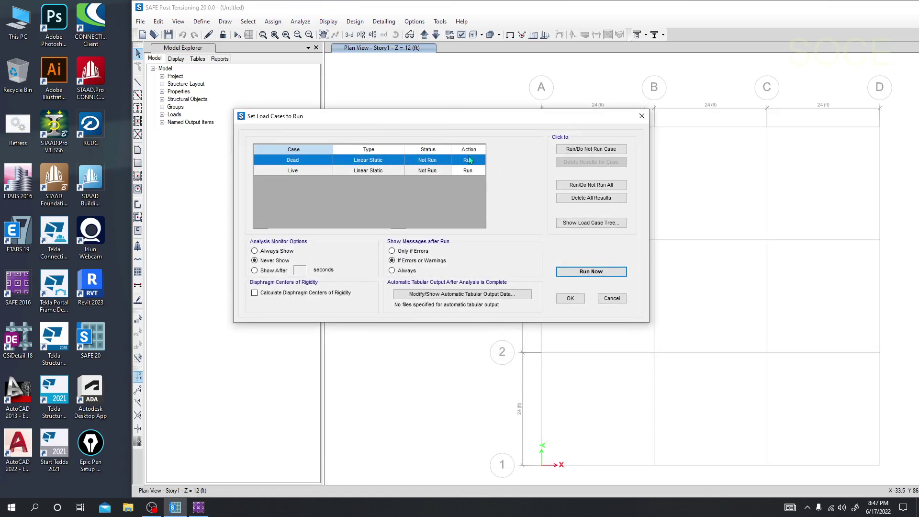
click(465, 171)
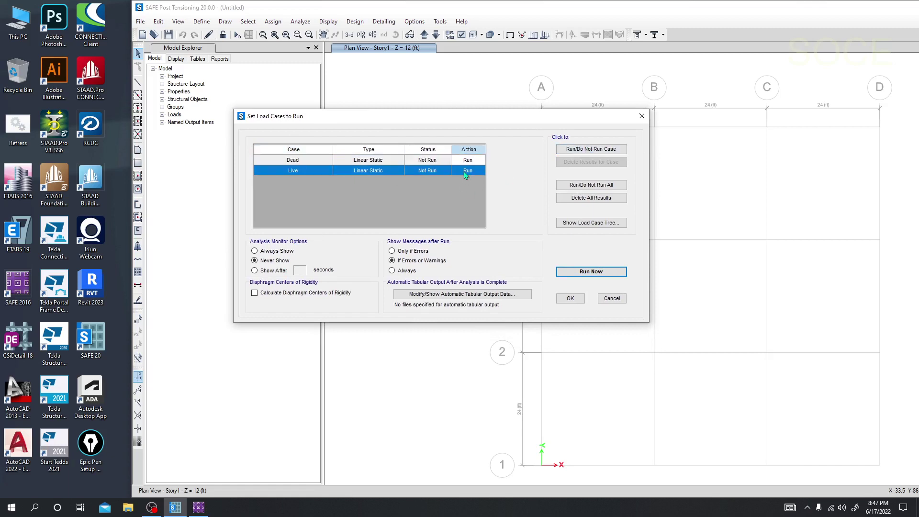
click(570, 150)
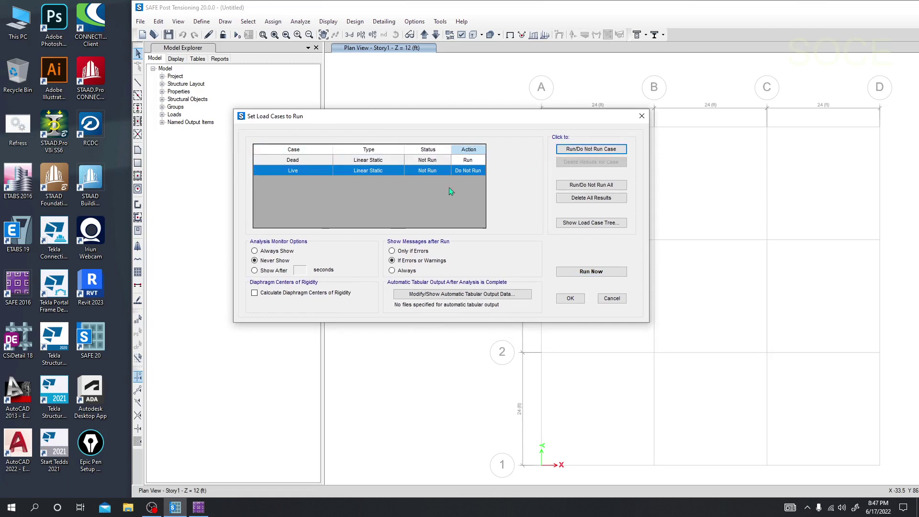
click(611, 299)
middle_drag(539, 192, 461, 181)
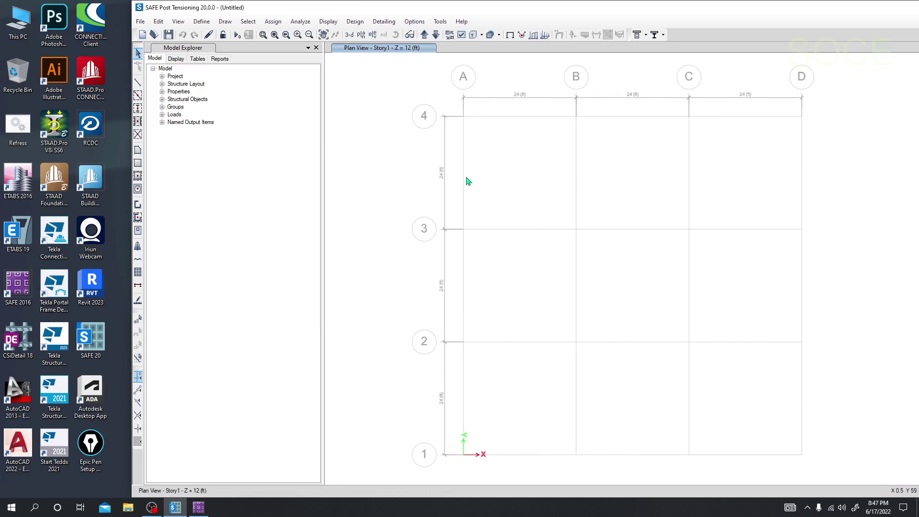
Compare the display, design and detailing commands of SAFE 20, including concrete slab/beam and steel composite beam design, with those in SAFE 2016
click(330, 24)
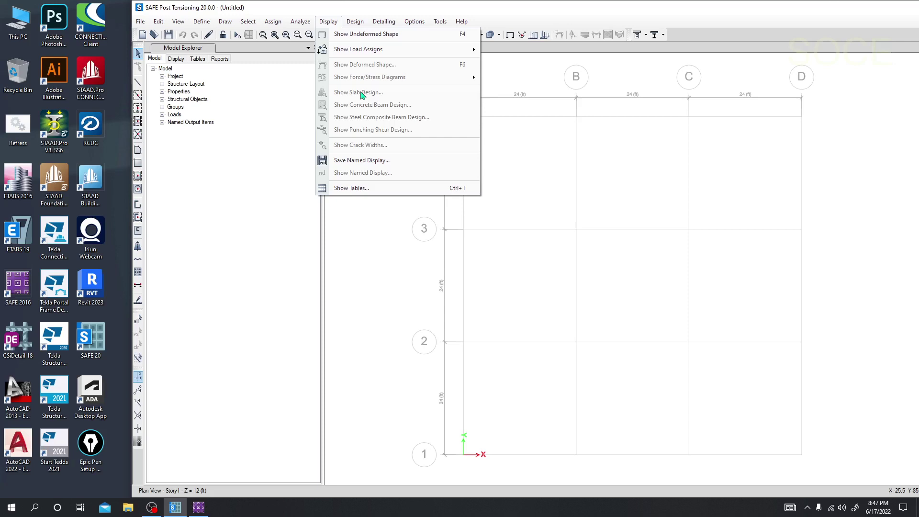
click(357, 24)
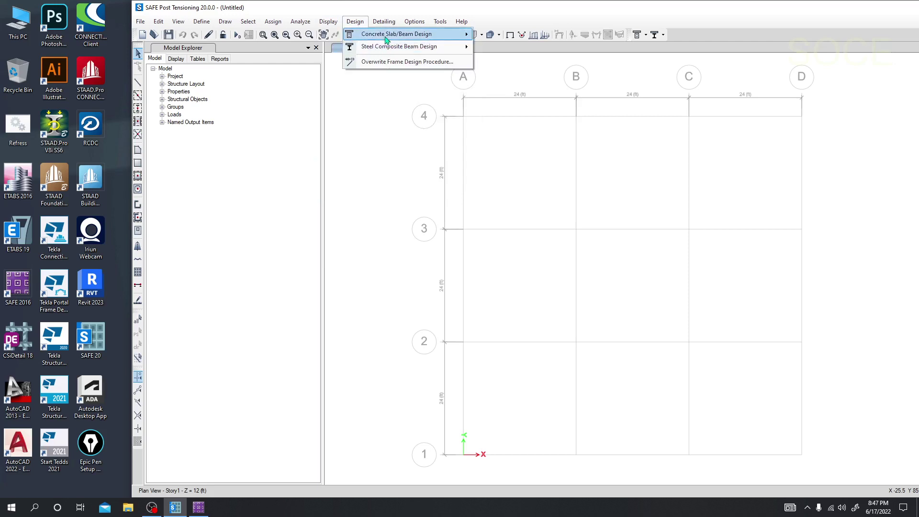
mouse_move(390, 37)
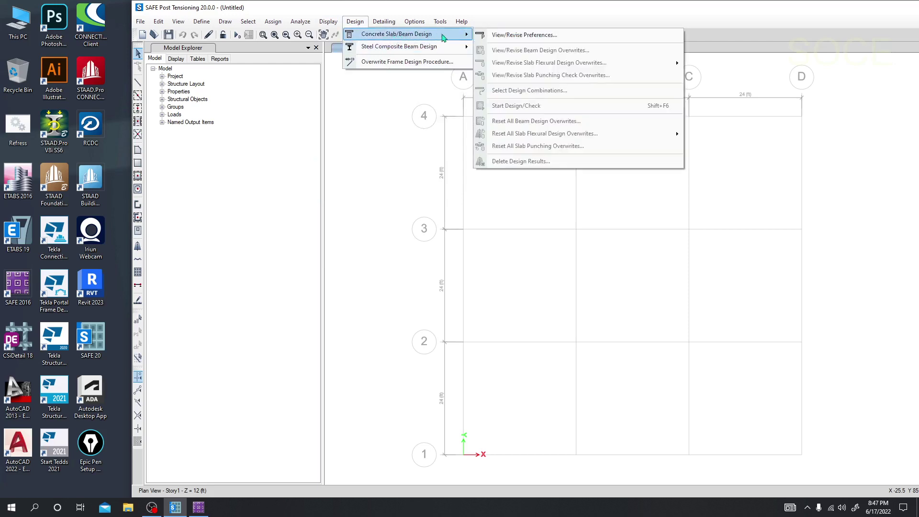
mouse_move(408, 52)
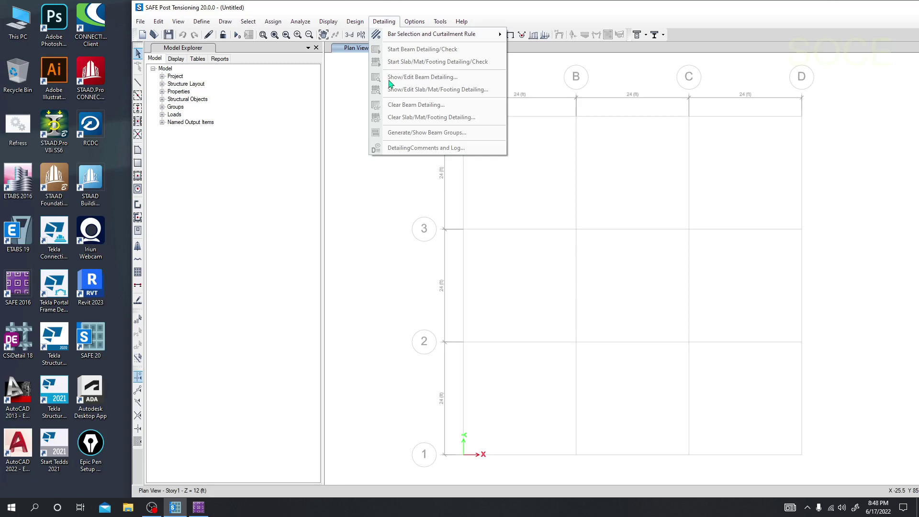
click(194, 511)
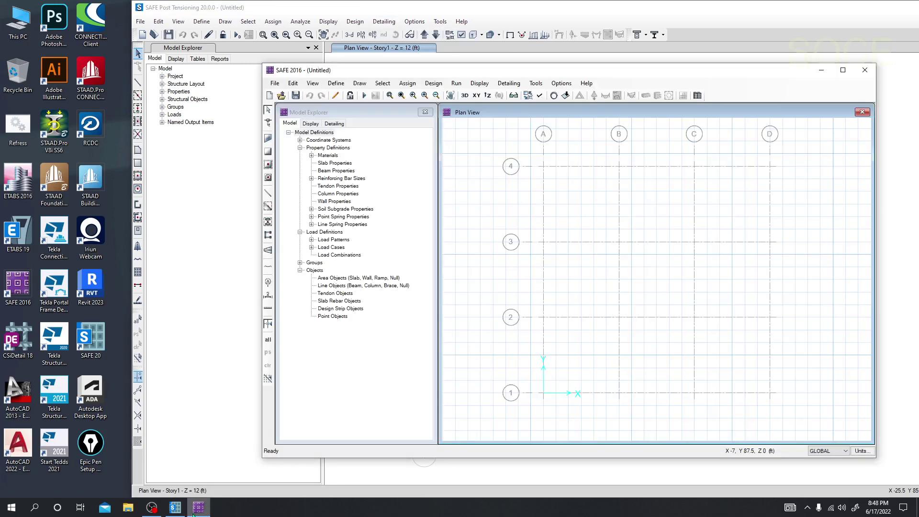
click(479, 83)
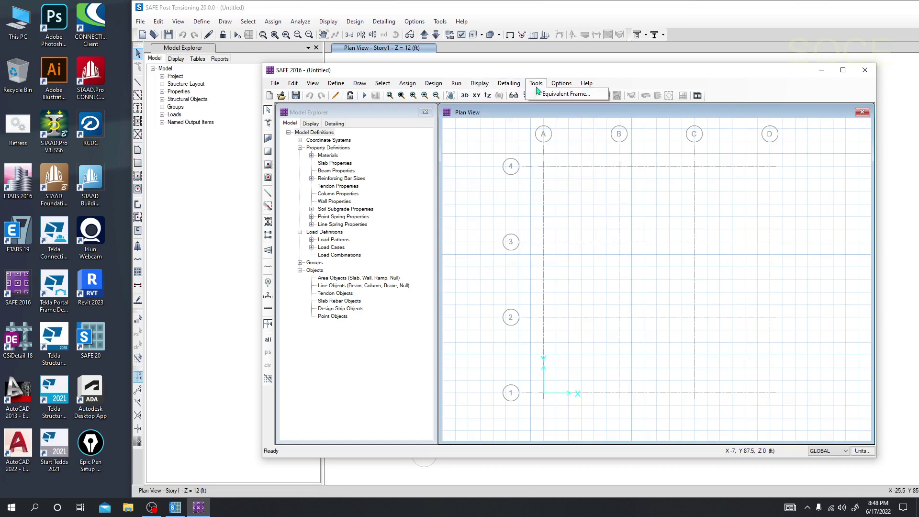
Compare the tools and program options of SAFE 20 with those of SAFE 2016, including units, tolerances and graphics settings
click(439, 21)
click(440, 22)
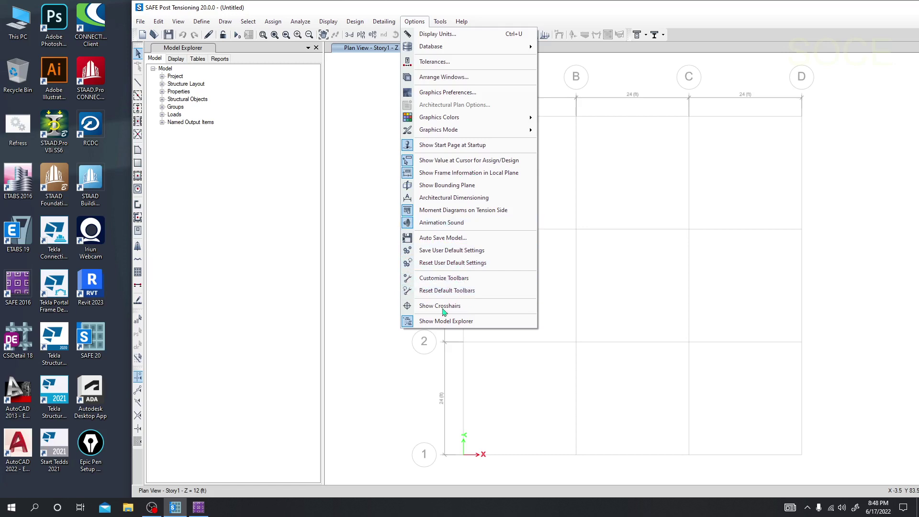
click(206, 507)
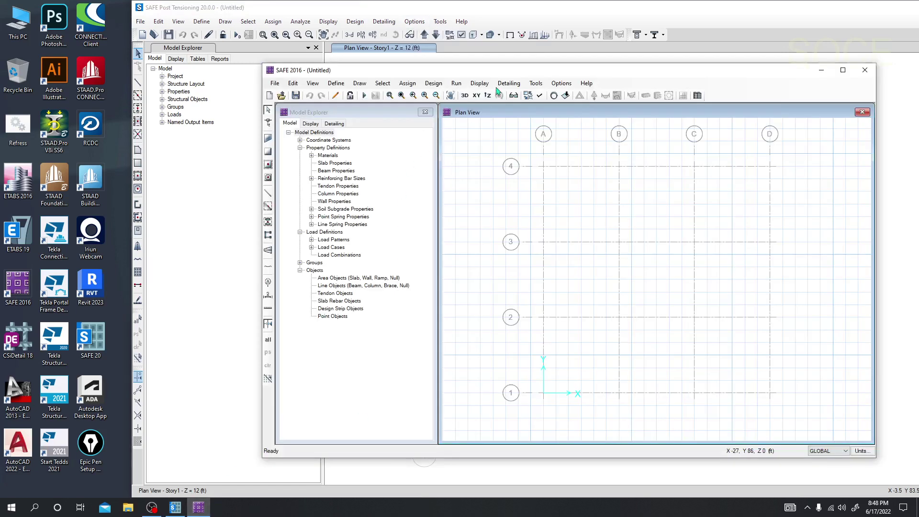
click(561, 83)
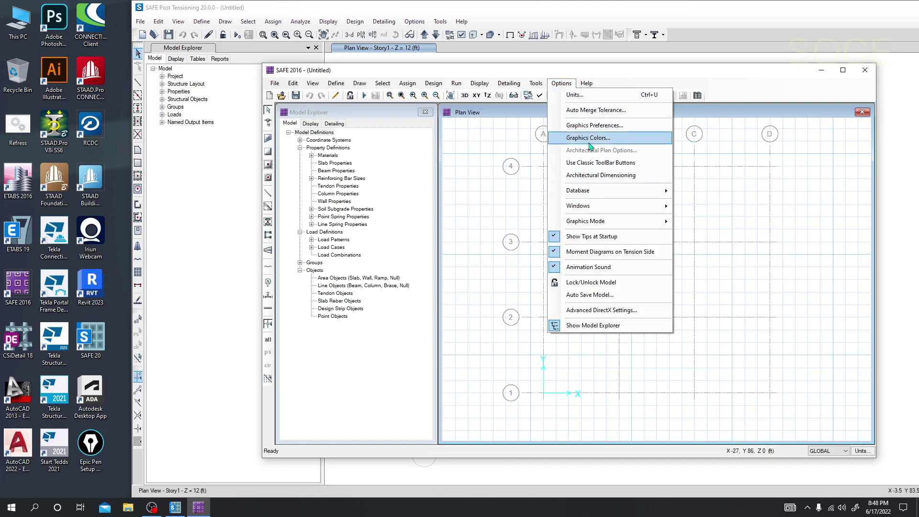
Compare the help and documentation resources in SAFE 2016 with those in SAFE 20
mouse_move(587, 84)
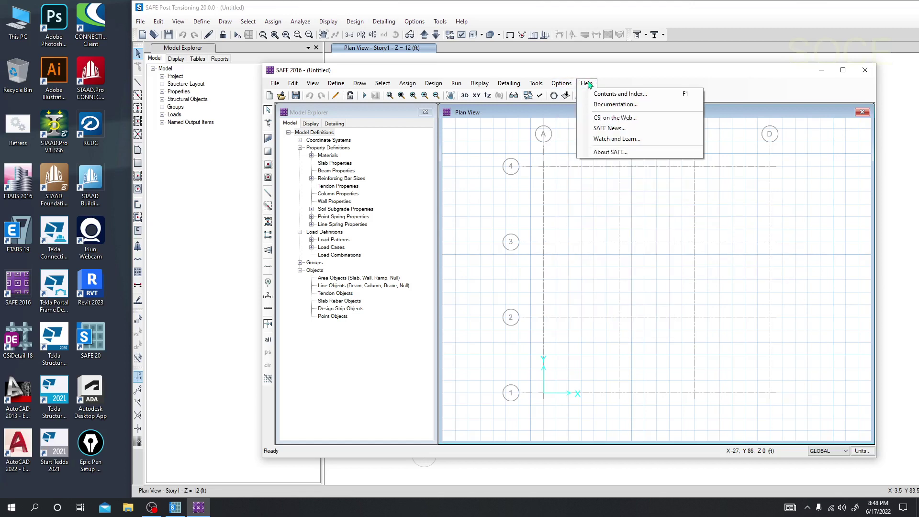
click(618, 140)
click(462, 21)
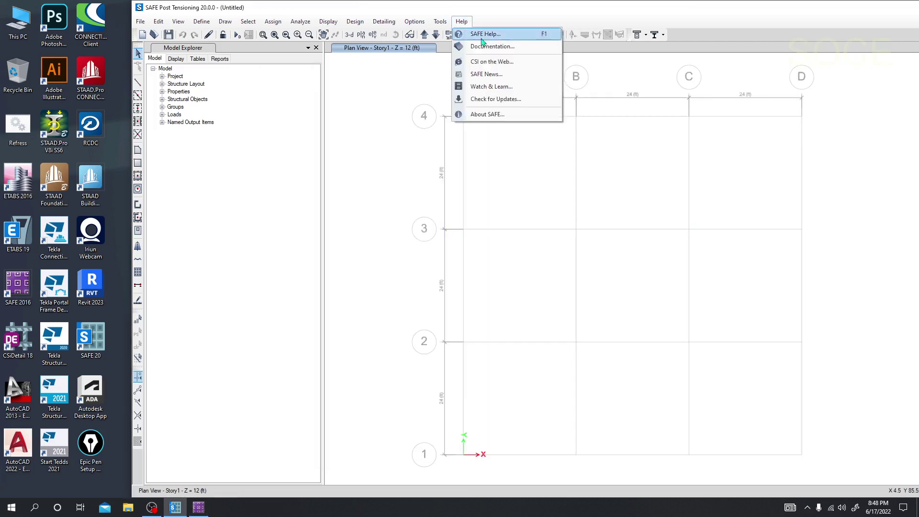
click(523, 11)
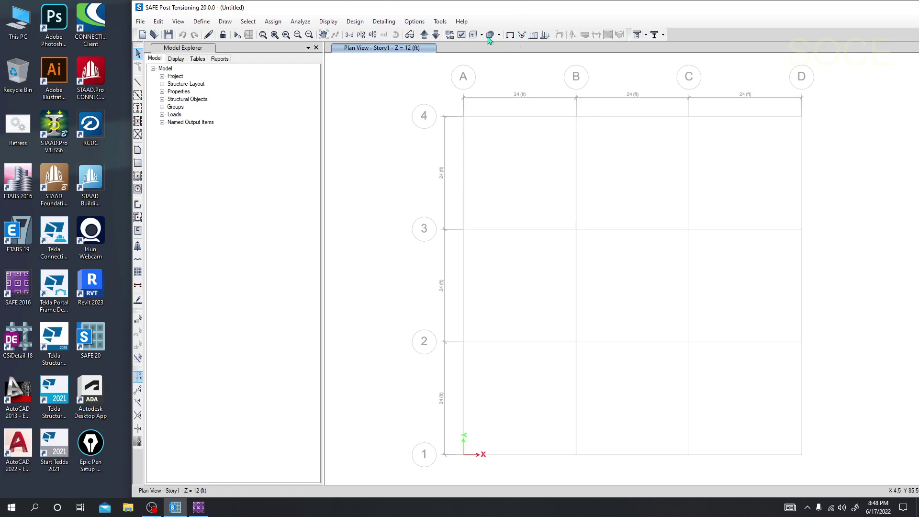